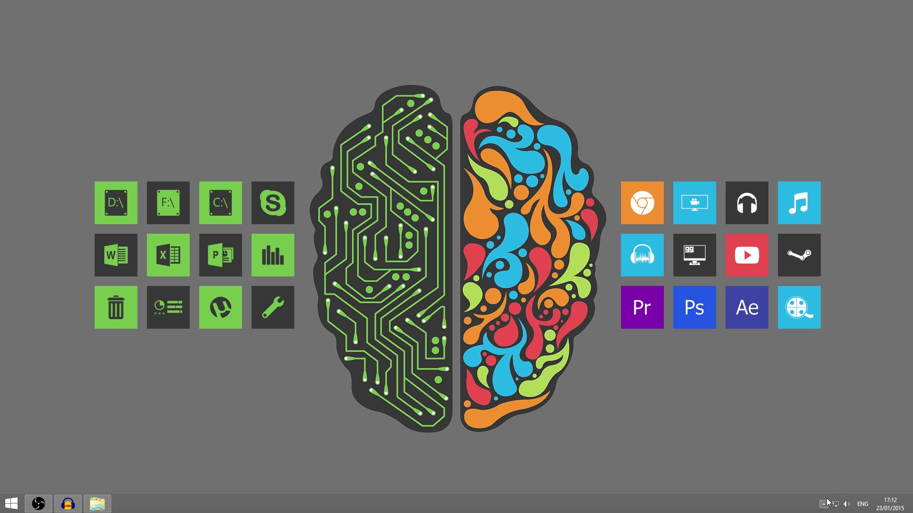
Step: Open Manage Rainmeter from the tray, press Refresh all, and select the Icons skin set
{"action": "left_click", "coordinate": [823, 504]}
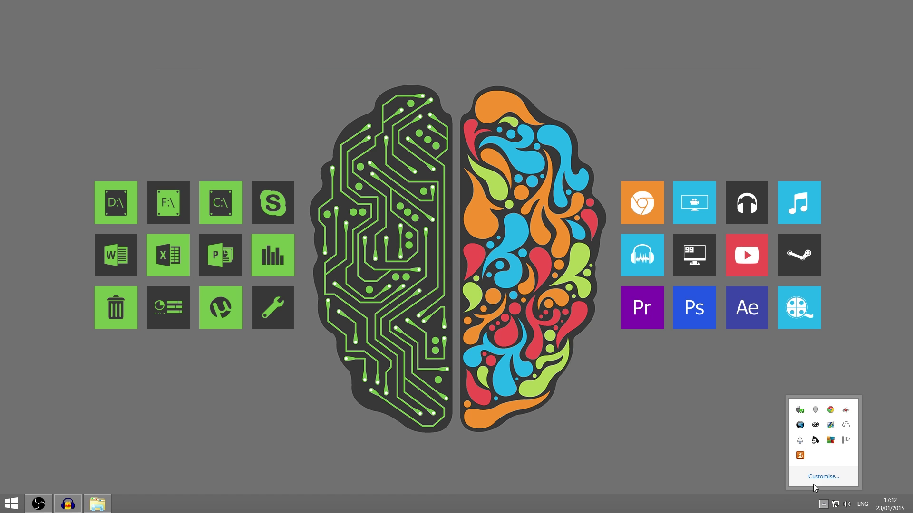
{"action": "left_click", "coordinate": [801, 440]}
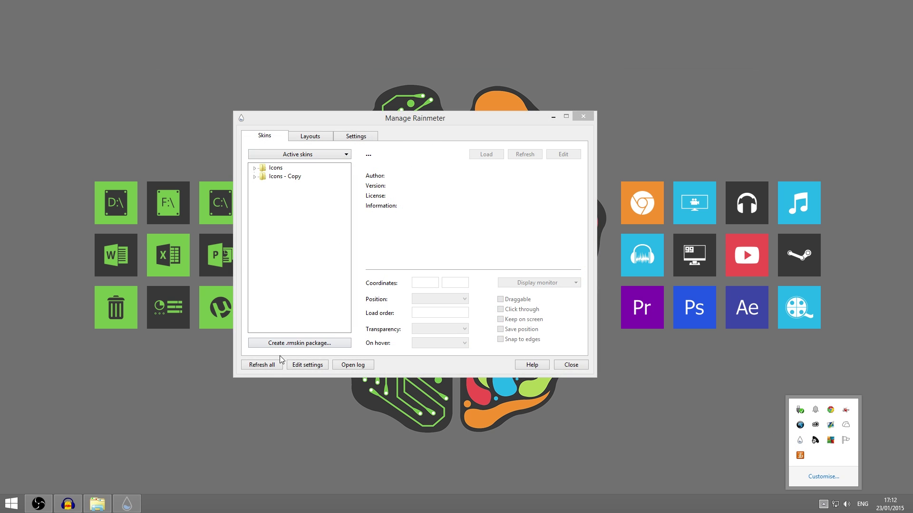
{"action": "left_click", "coordinate": [264, 365]}
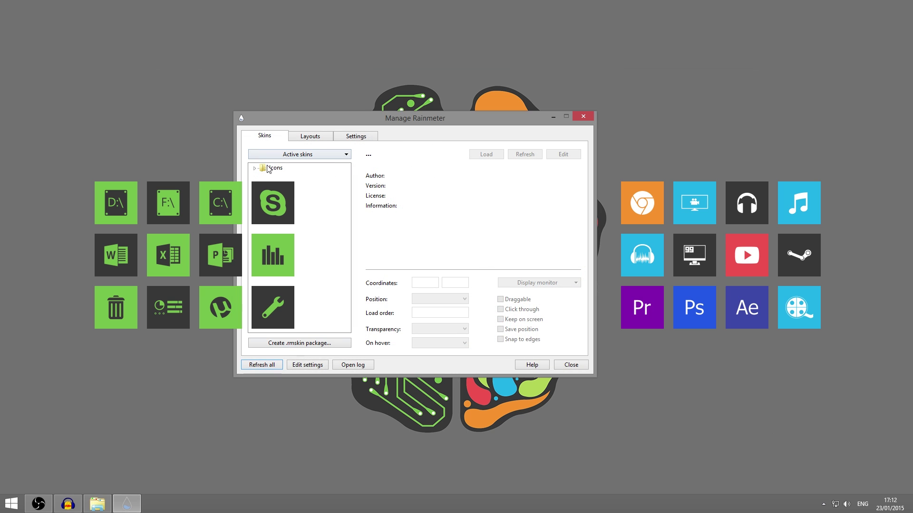
{"action": "left_click_drag", "start_coordinate": [487, 119], "coordinate": [502, 95]}
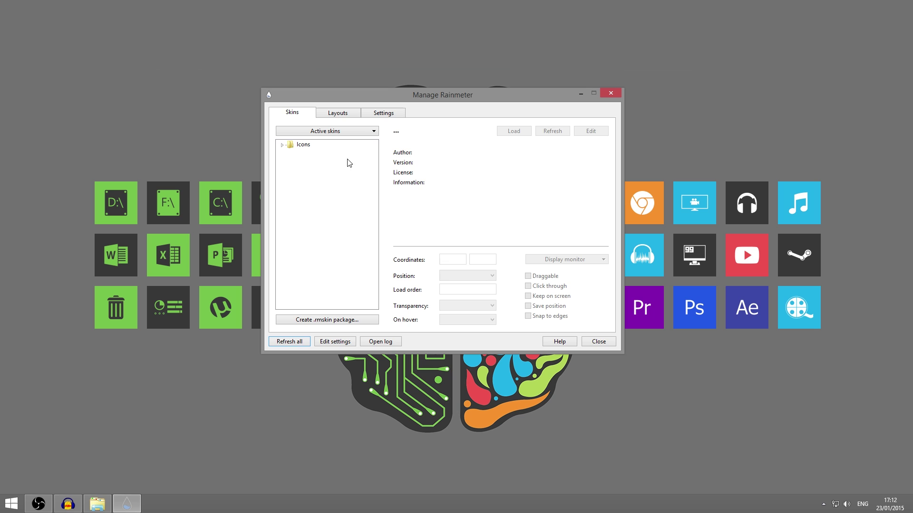
{"action": "left_click", "coordinate": [303, 146]}
{"action": "left_click_drag", "start_coordinate": [479, 94], "coordinate": [402, 92]}
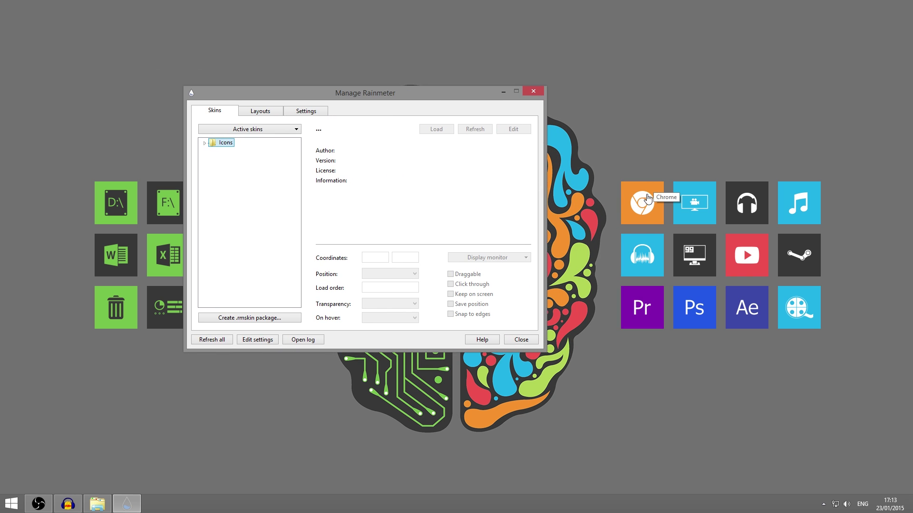
Step: Launch Photoshop from the Ps tile and create an 800×800 px transparent document
{"action": "left_click", "coordinate": [708, 320]}
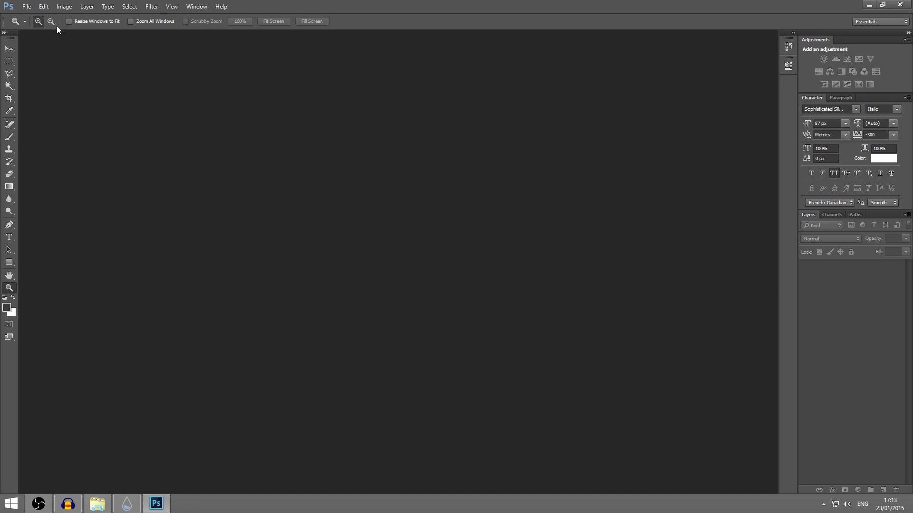
{"action": "left_click", "coordinate": [22, 10]}
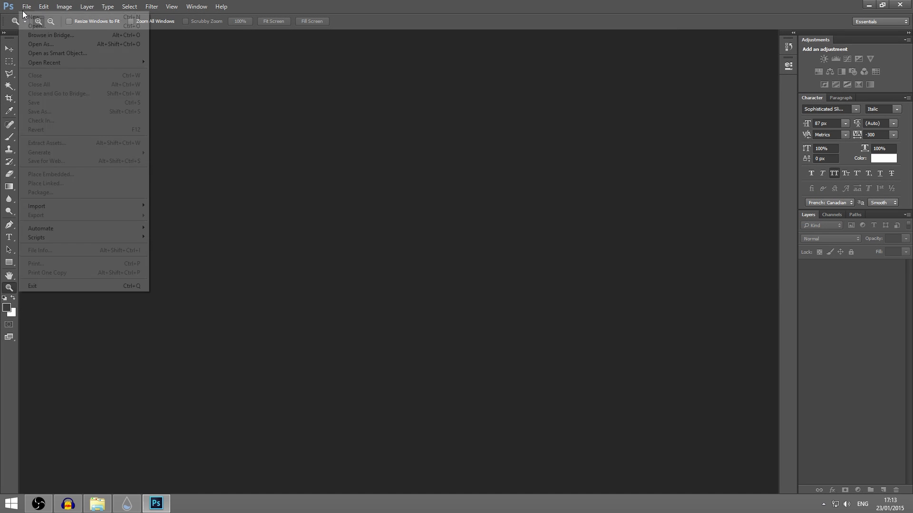
{"action": "left_click", "coordinate": [27, 16]}
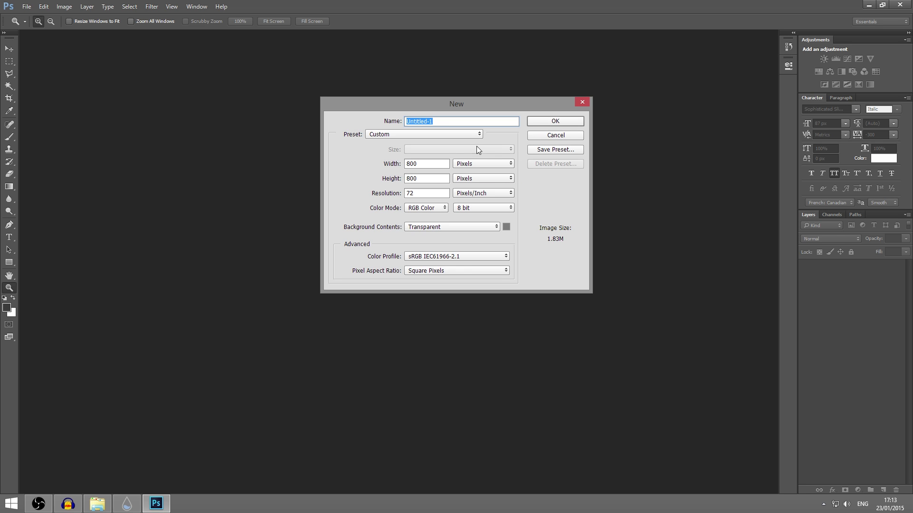
{"action": "left_click", "coordinate": [554, 121]}
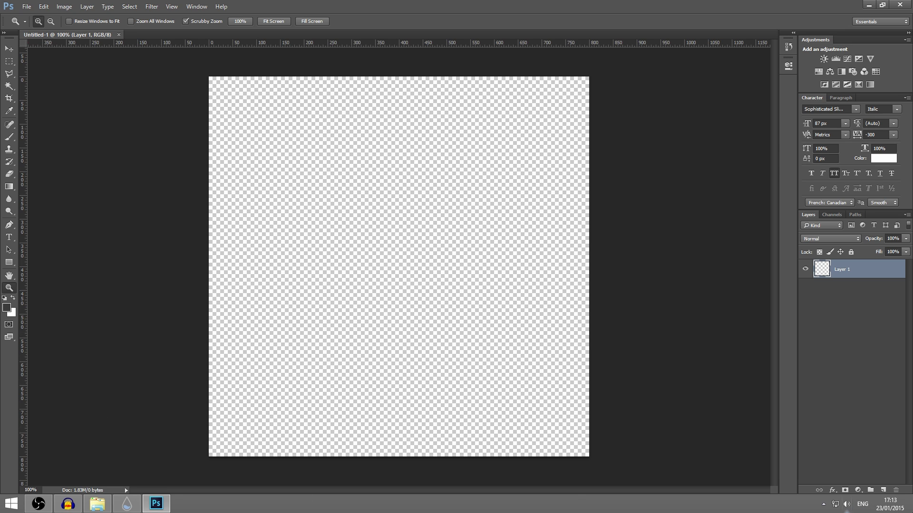
{"action": "key", "text": "super+d"}
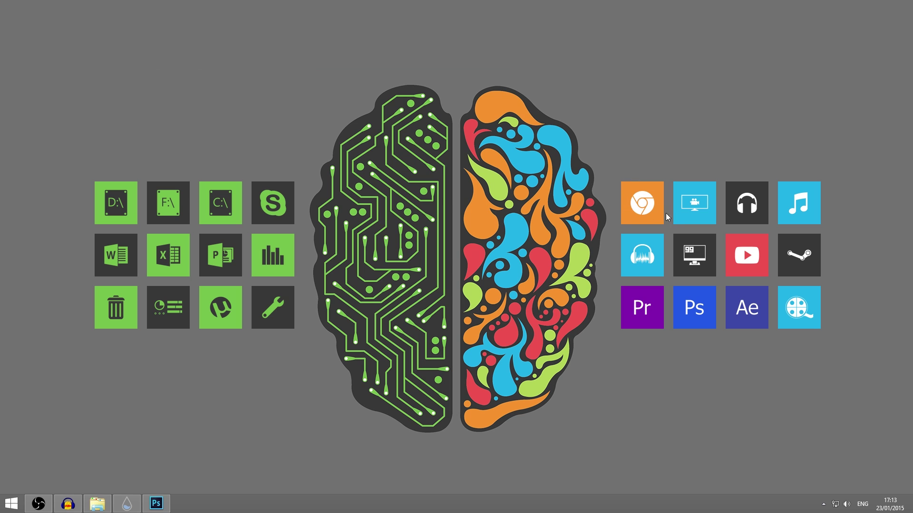
{"action": "left_click", "coordinate": [156, 504]}
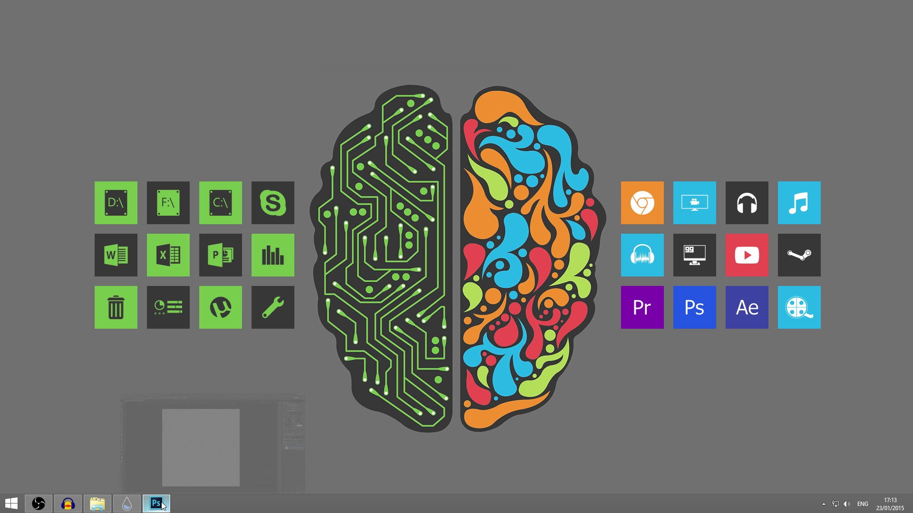
Step: Draw a 534×451 px rectangle shape near the canvas centre
{"action": "left_click", "coordinate": [9, 262]}
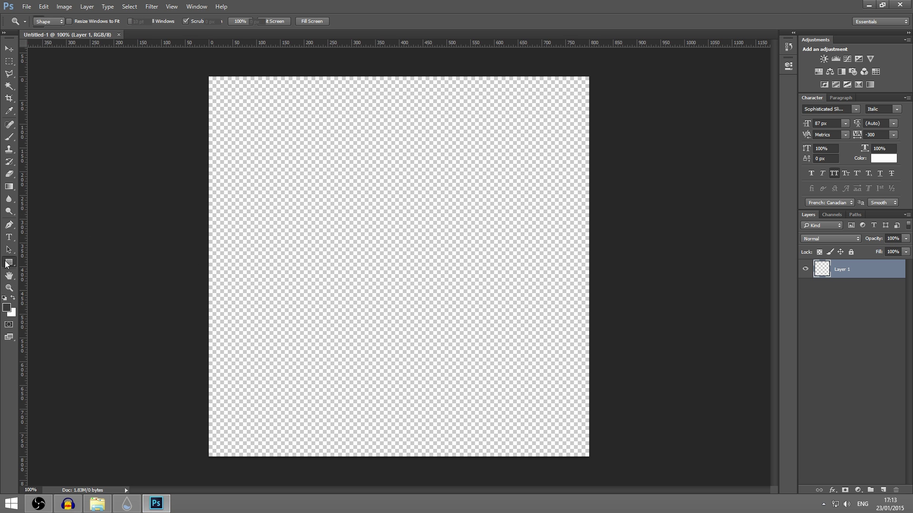
{"action": "left_click_drag", "start_coordinate": [284, 154], "coordinate": [539, 367]}
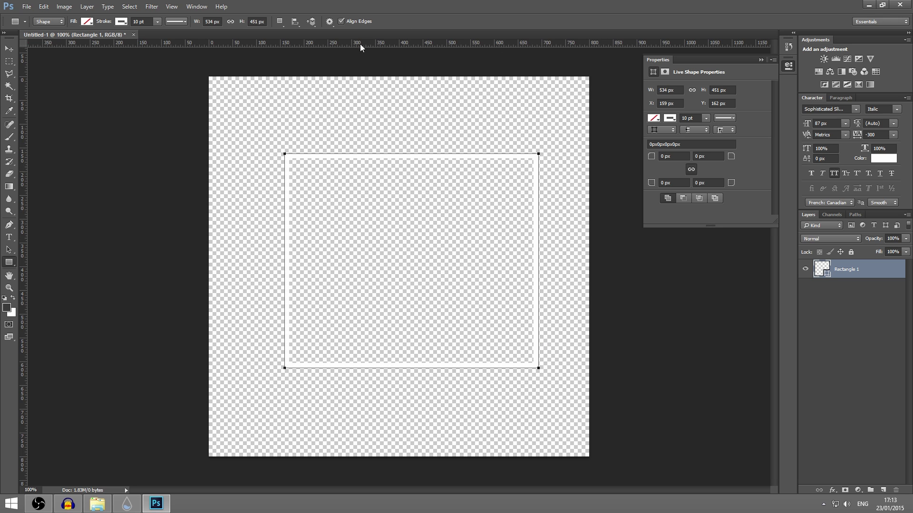
{"action": "left_click", "coordinate": [761, 60]}
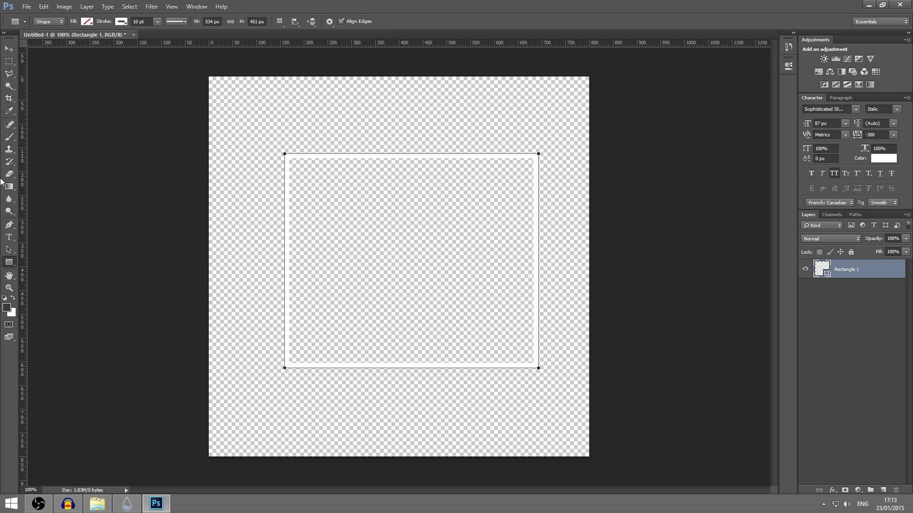
Step: Stamp a sunburst brush on a new Layer 1 and move Rectangle 1 above it
{"action": "left_click", "coordinate": [9, 137]}
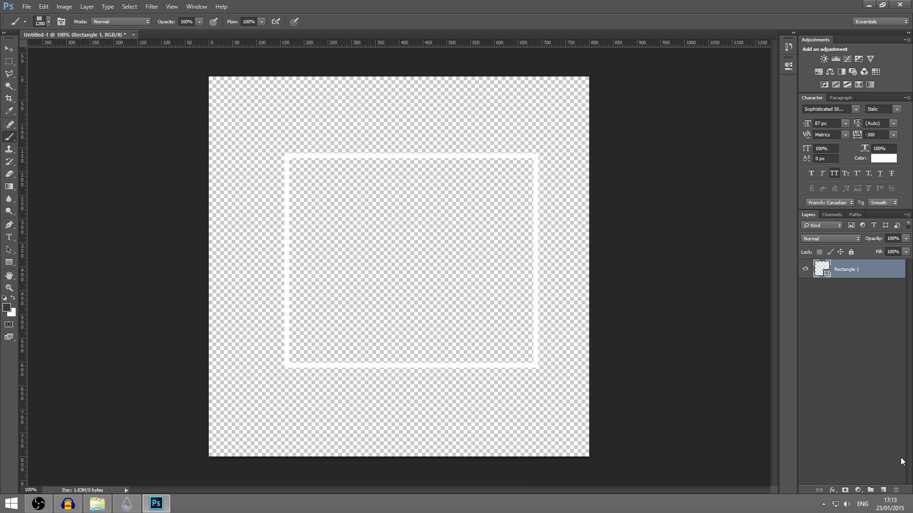
{"action": "left_click", "coordinate": [884, 490]}
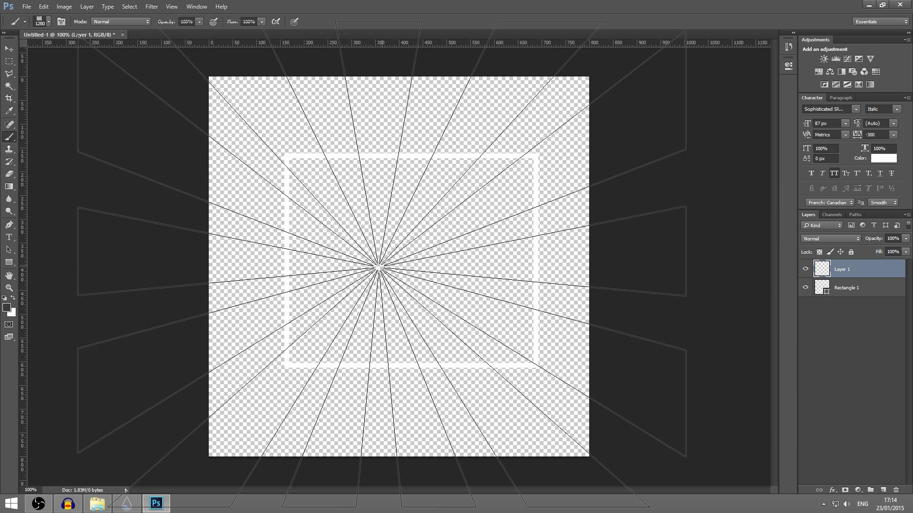
{"action": "left_click", "coordinate": [417, 247]}
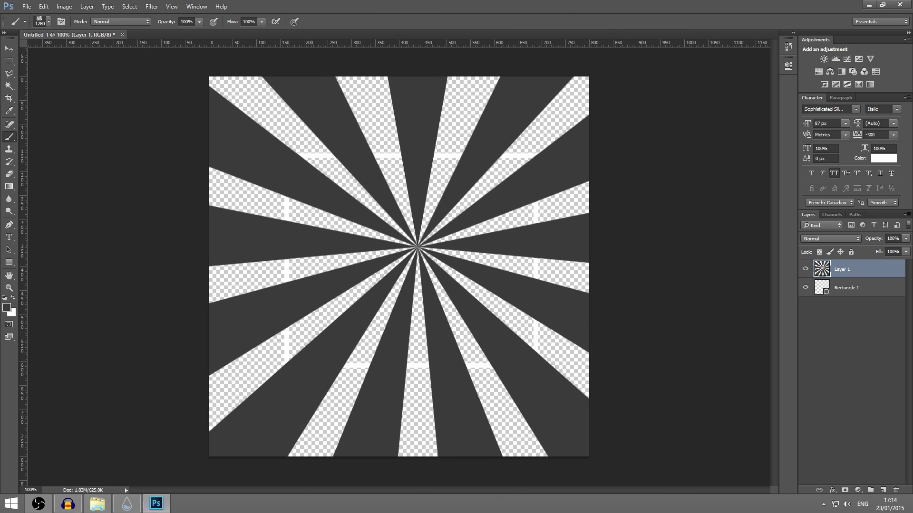
{"action": "key", "text": "v"}
{"action": "left_click_drag", "start_coordinate": [866, 291], "coordinate": [856, 243]}
{"action": "left_click", "coordinate": [861, 287]}
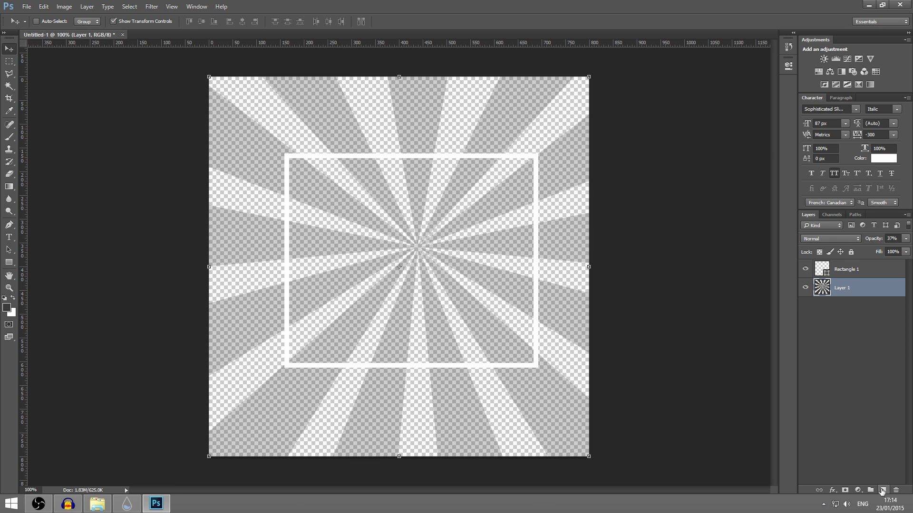
Step: Add Layer 2 beneath Layer 1 and fill it with #0000ff blue using the Paint Bucket
{"action": "left_click", "coordinate": [881, 491]}
{"action": "left_click_drag", "start_coordinate": [850, 288], "coordinate": [854, 309]}
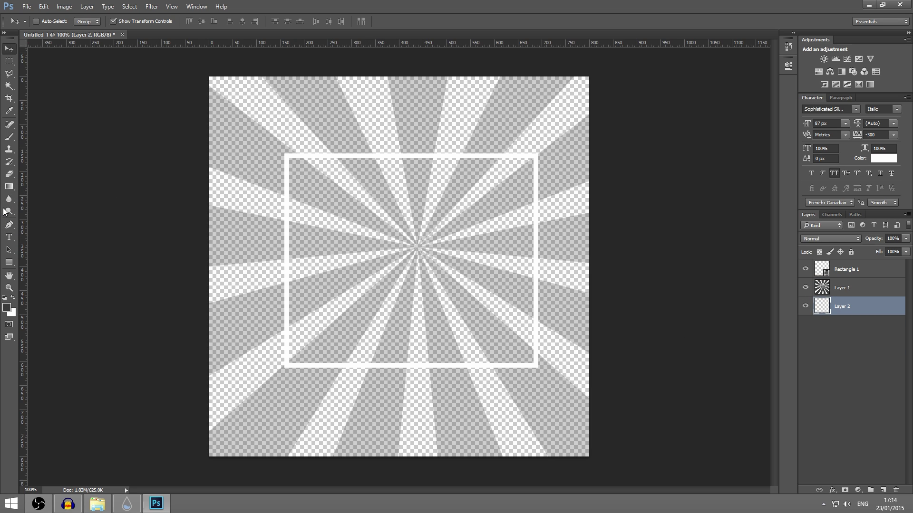
{"action": "left_click_drag", "start_coordinate": [9, 186], "coordinate": [24, 192]}
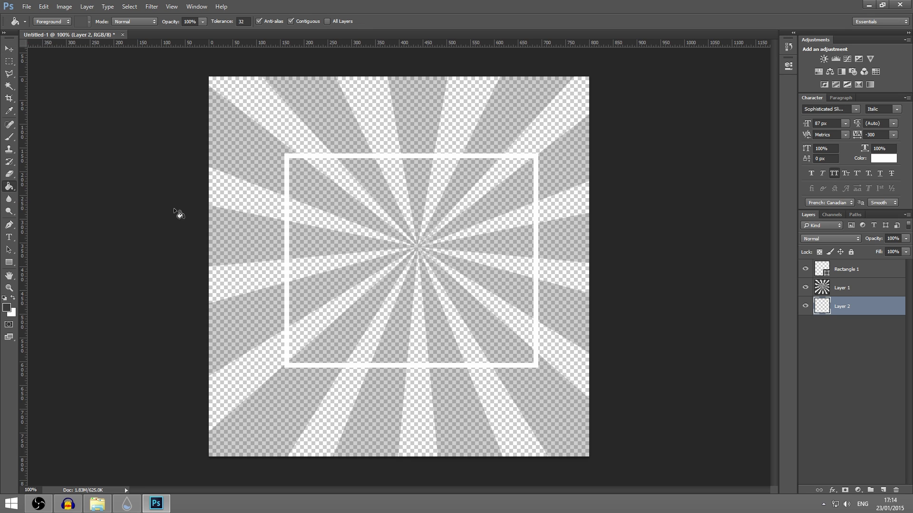
{"action": "left_click", "coordinate": [310, 205]}
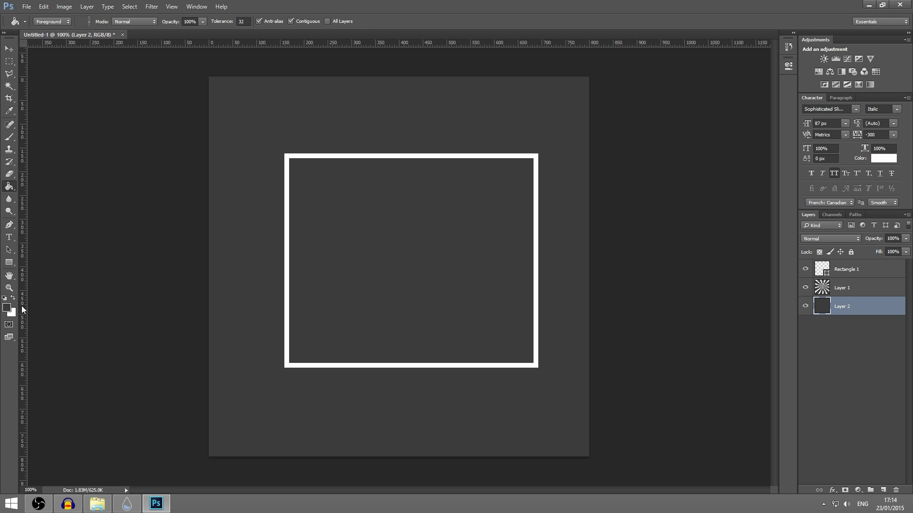
{"action": "left_click", "coordinate": [7, 307]}
{"action": "type", "text": "0000ff"}
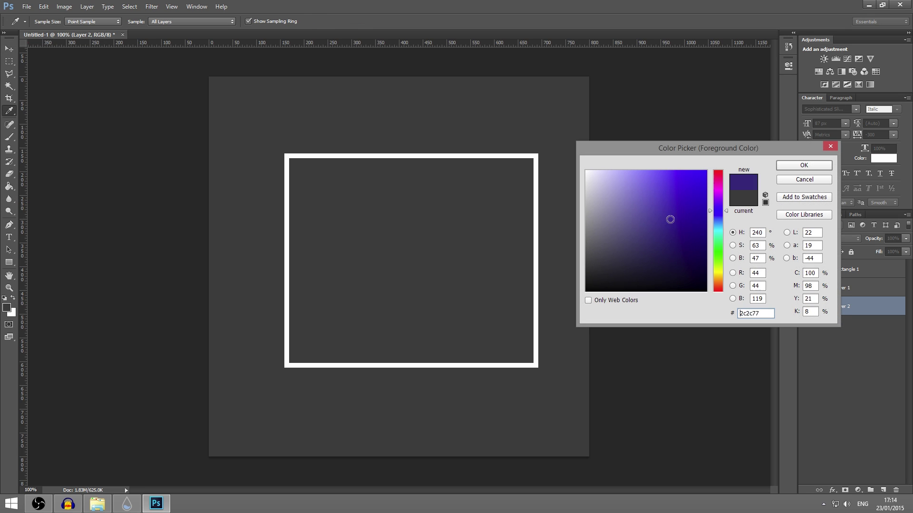
{"action": "left_click", "coordinate": [812, 165]}
{"action": "left_click", "coordinate": [465, 223]}
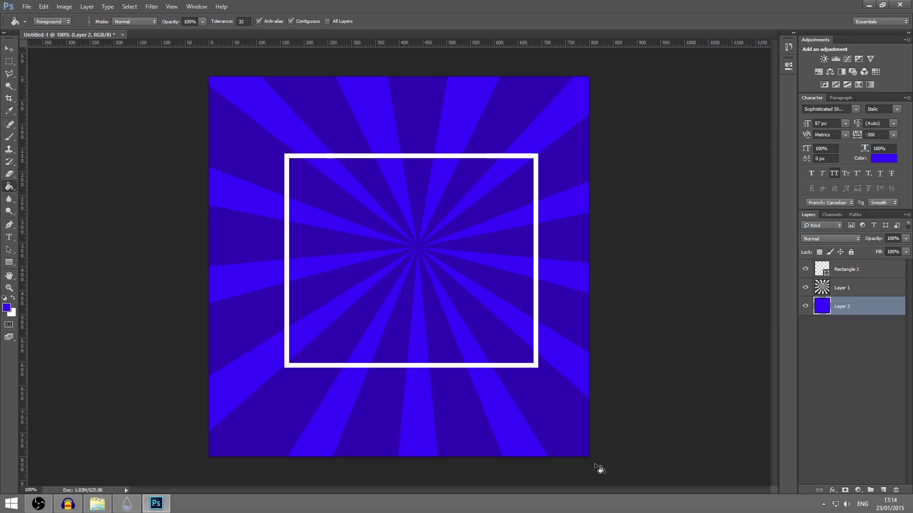
{"action": "key", "text": "super+d"}
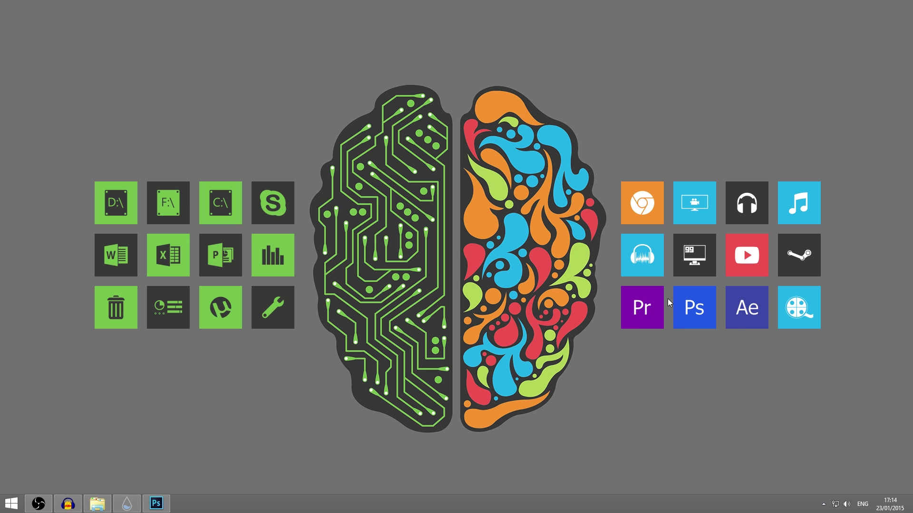
Step: Restore Photoshop from the taskbar to show the blue sunburst Untitled-1 canvas
{"action": "left_click", "coordinate": [156, 504]}
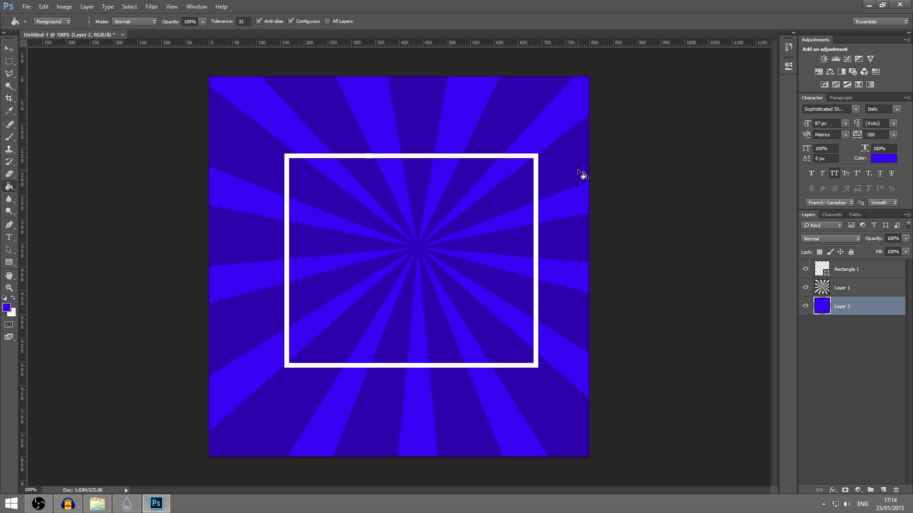
Step: Close Photoshop and choose No to saving Untitled-1
{"action": "left_click", "coordinate": [903, 5]}
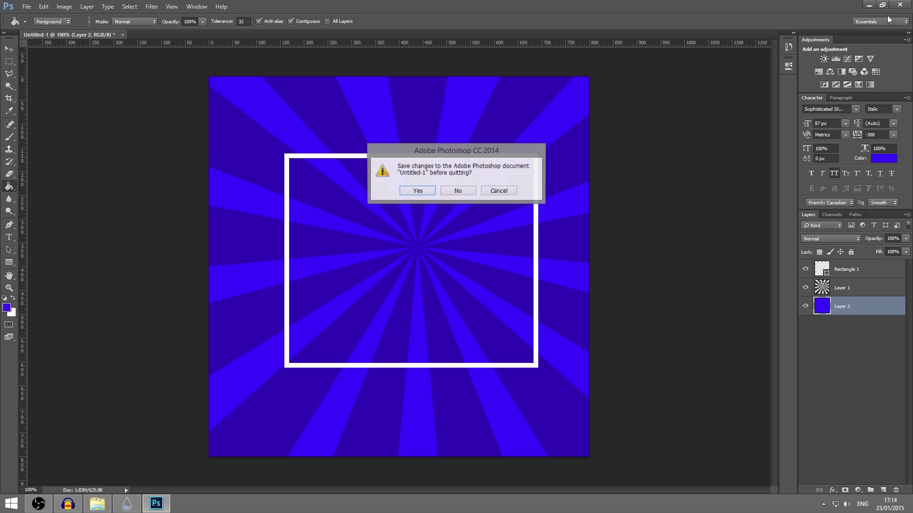
{"action": "left_click", "coordinate": [468, 192]}
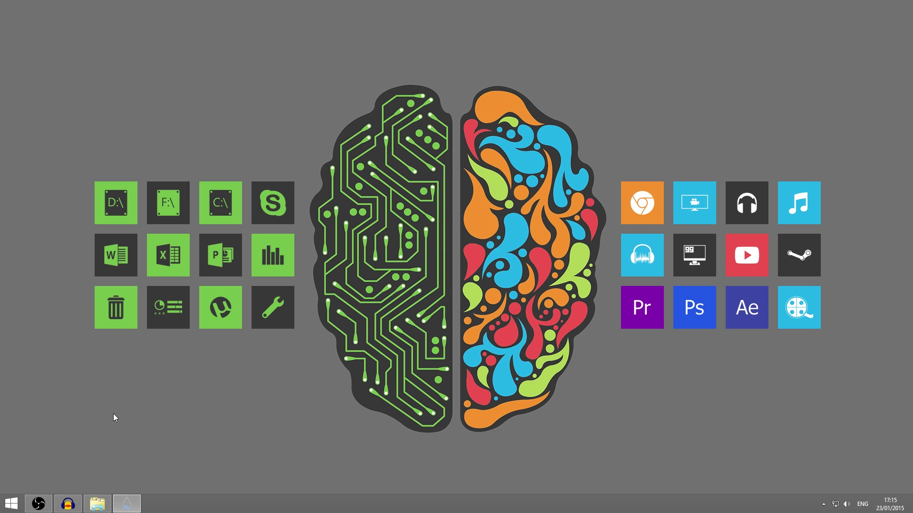
{"action": "left_click", "coordinate": [10, 506]}
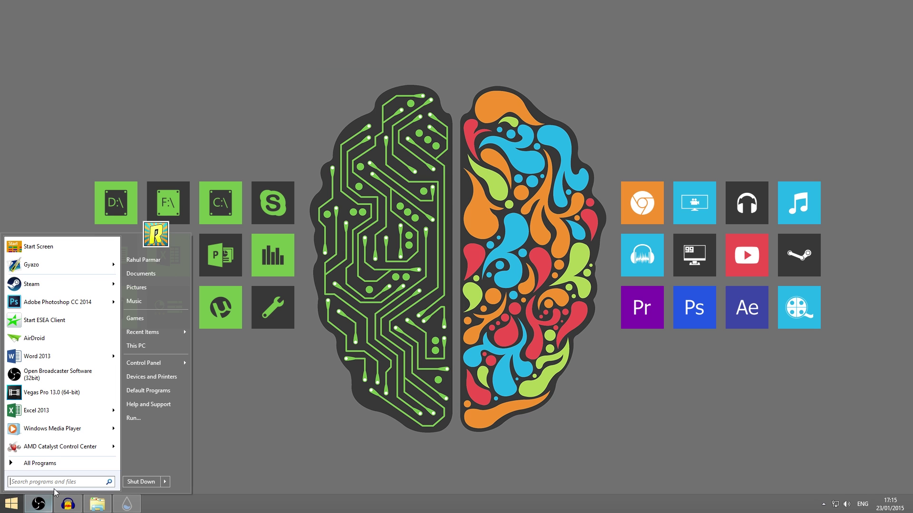
{"action": "left_click", "coordinate": [167, 272]}
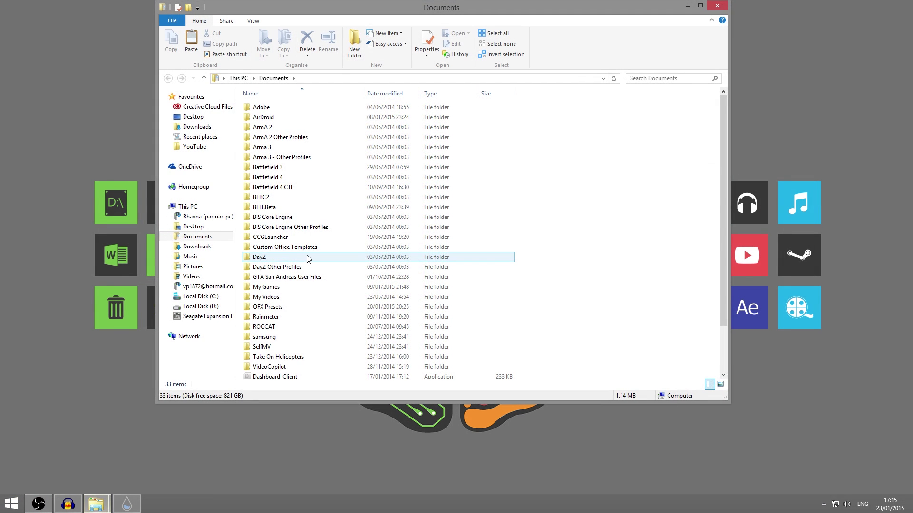
{"action": "double_click", "coordinate": [300, 319]}
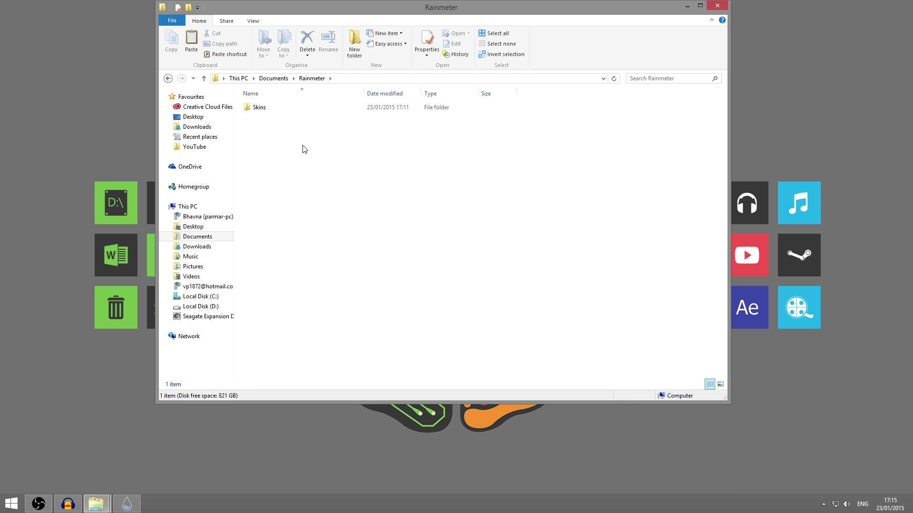
{"action": "double_click", "coordinate": [284, 114]}
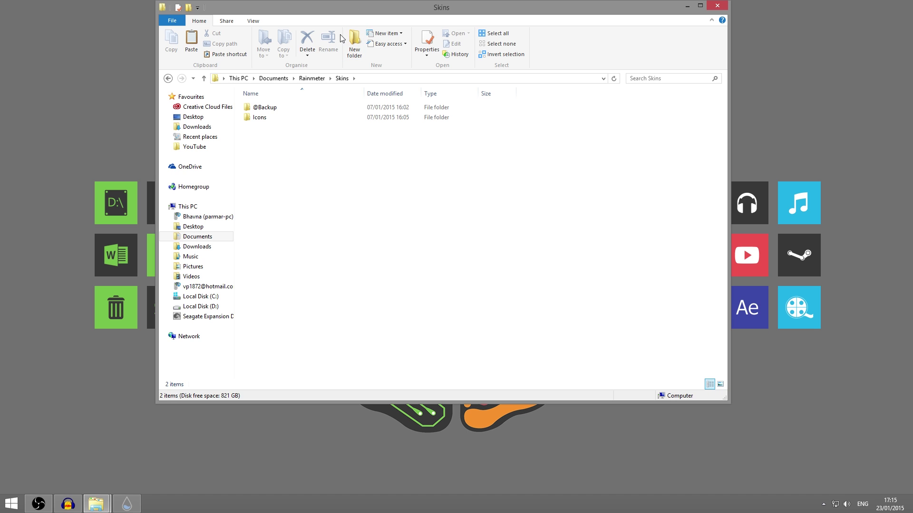
{"action": "left_click", "coordinate": [281, 111]}
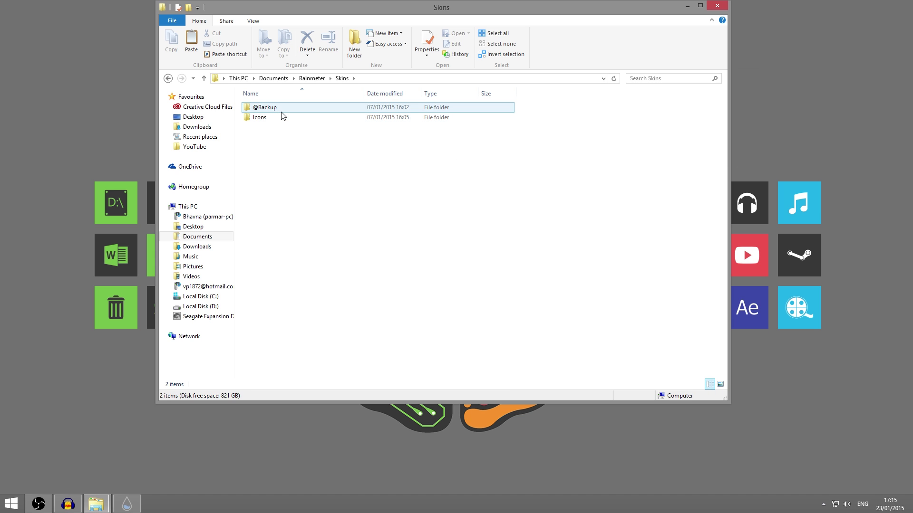
{"action": "left_click", "coordinate": [285, 119]}
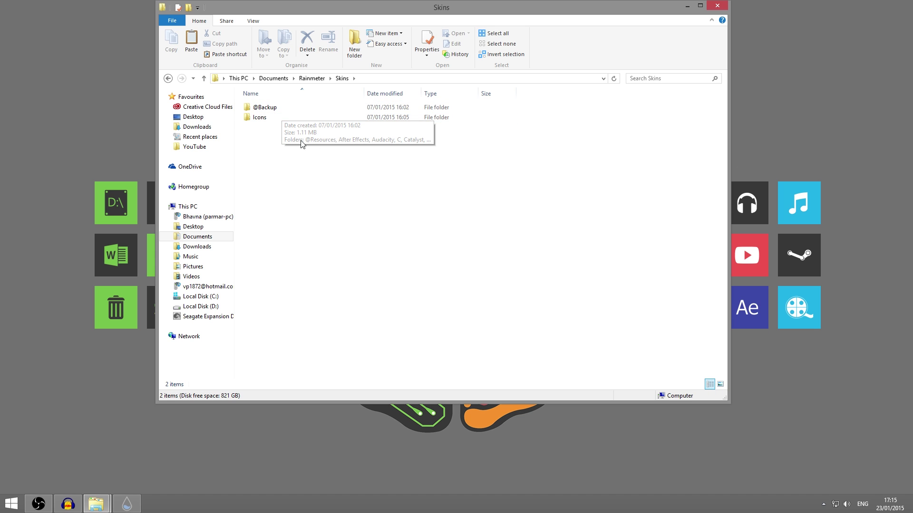
{"action": "left_click", "coordinate": [295, 138]}
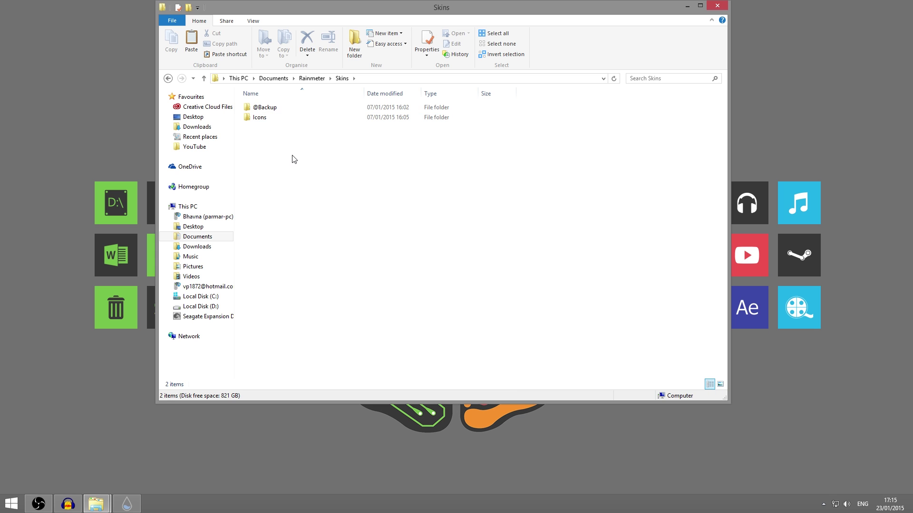
{"action": "double_click", "coordinate": [279, 120]}
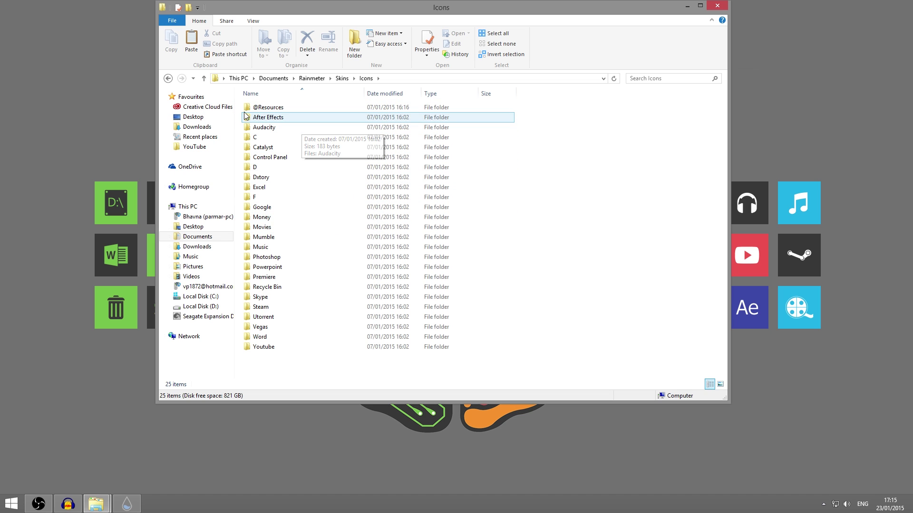
{"action": "left_click", "coordinate": [289, 110]}
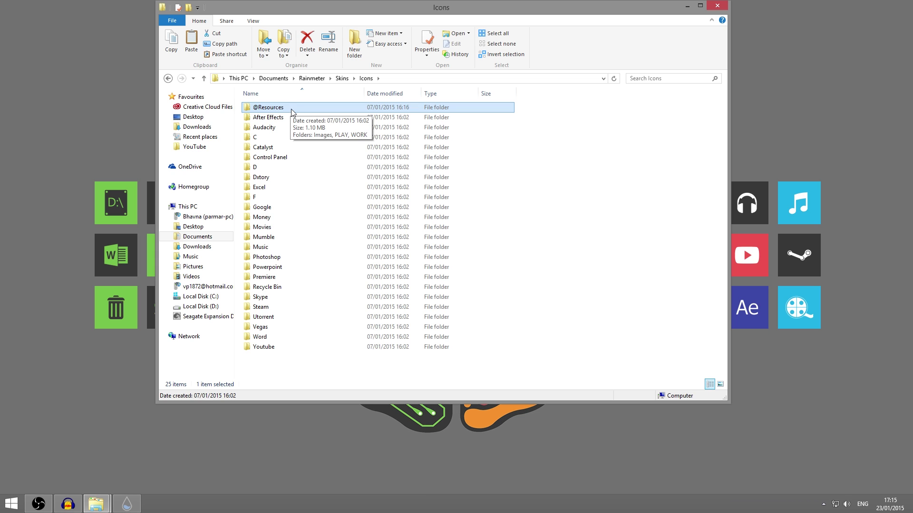
{"action": "double_click", "coordinate": [292, 111]}
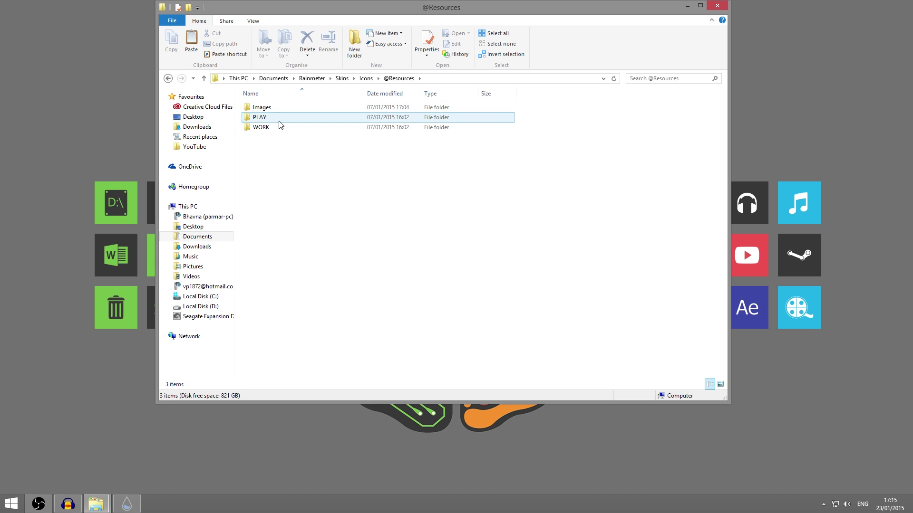
{"action": "double_click", "coordinate": [279, 118]}
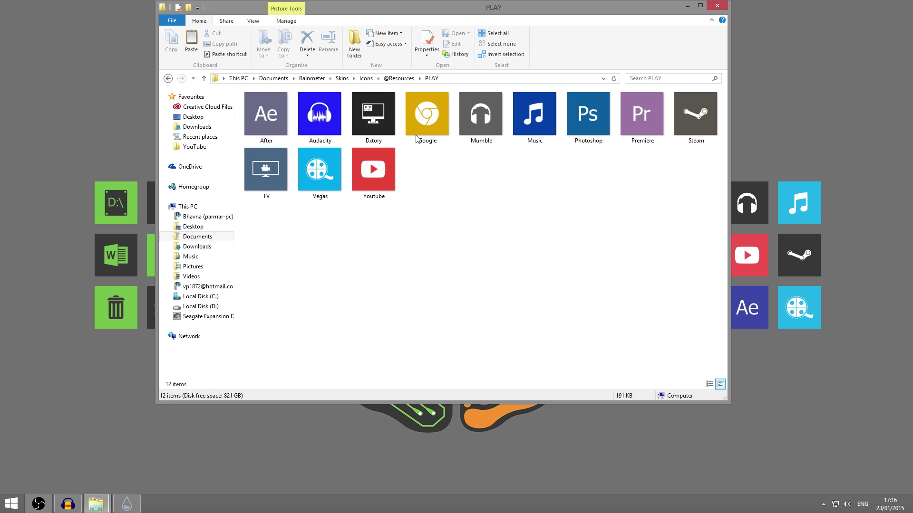
{"action": "left_click", "coordinate": [310, 148]}
{"action": "left_click", "coordinate": [168, 78]}
{"action": "double_click", "coordinate": [292, 126]}
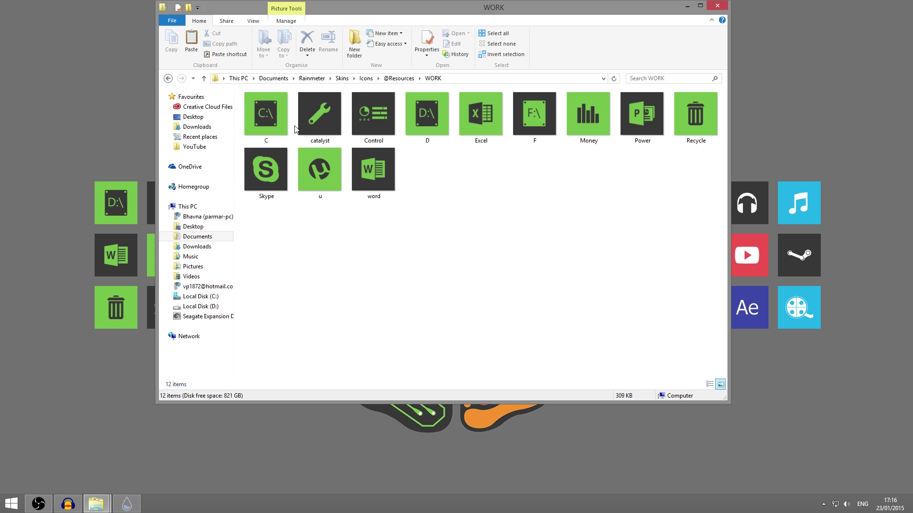
{"action": "left_click", "coordinate": [168, 77]}
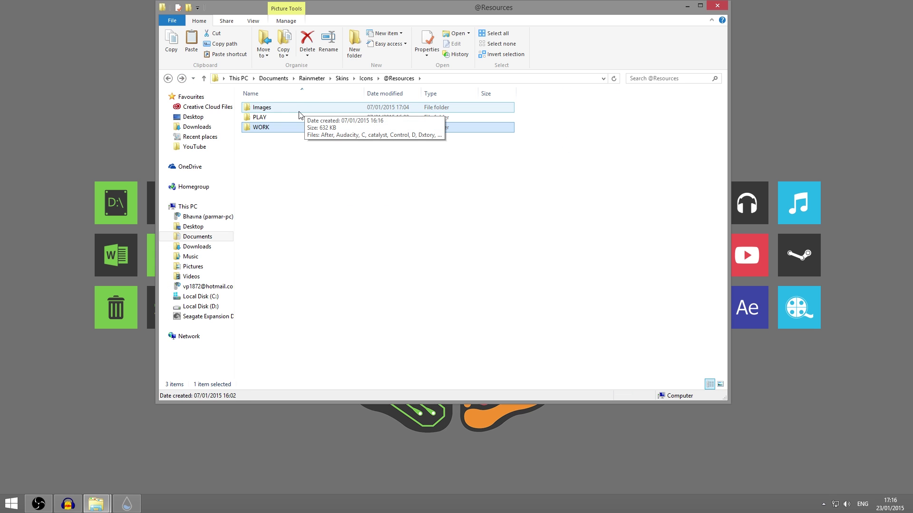
{"action": "double_click", "coordinate": [281, 108]}
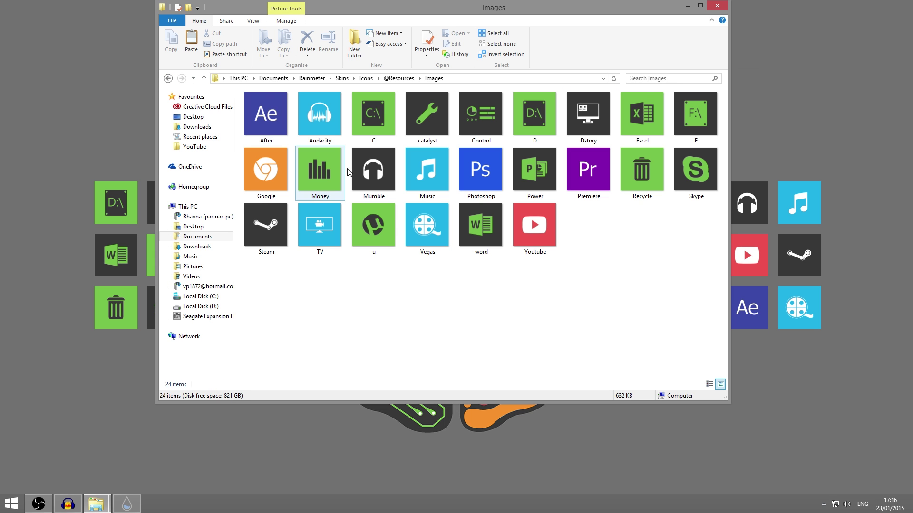
{"action": "left_click", "coordinate": [168, 78]}
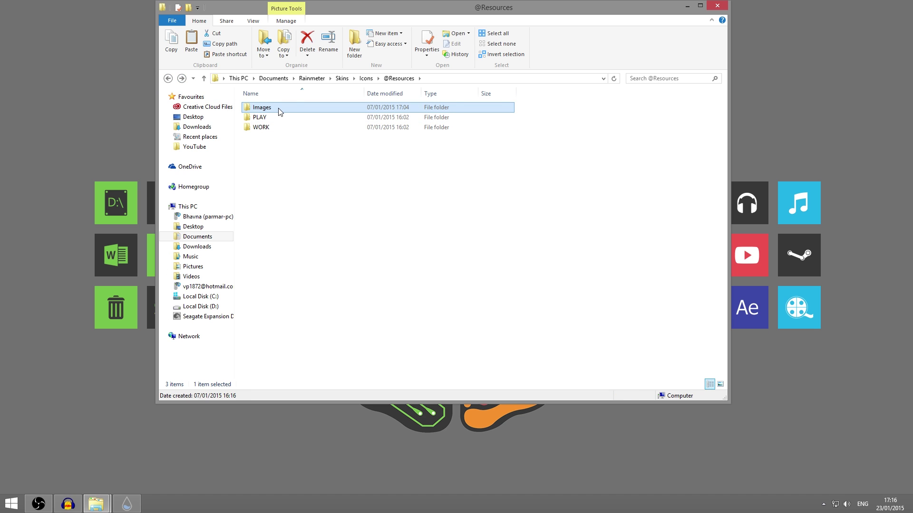
{"action": "double_click", "coordinate": [280, 109]}
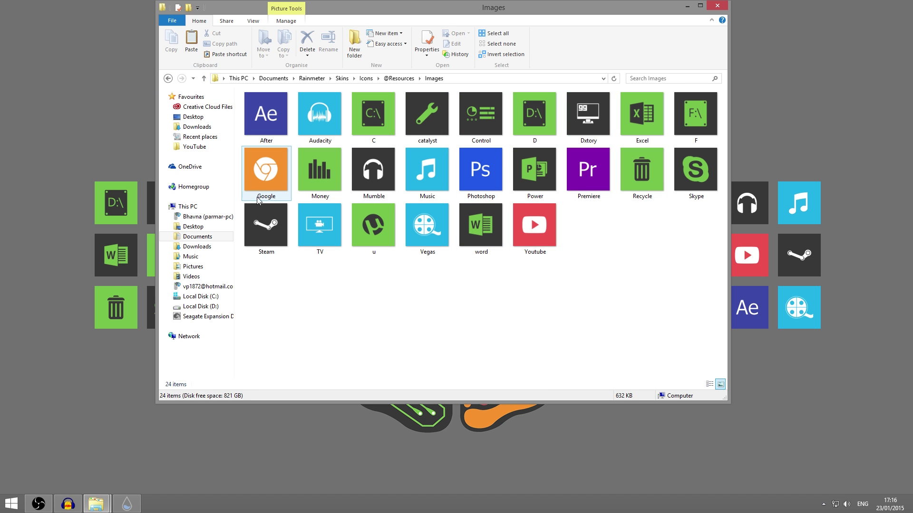
{"action": "left_click", "coordinate": [281, 175]}
{"action": "double_click", "coordinate": [280, 173]}
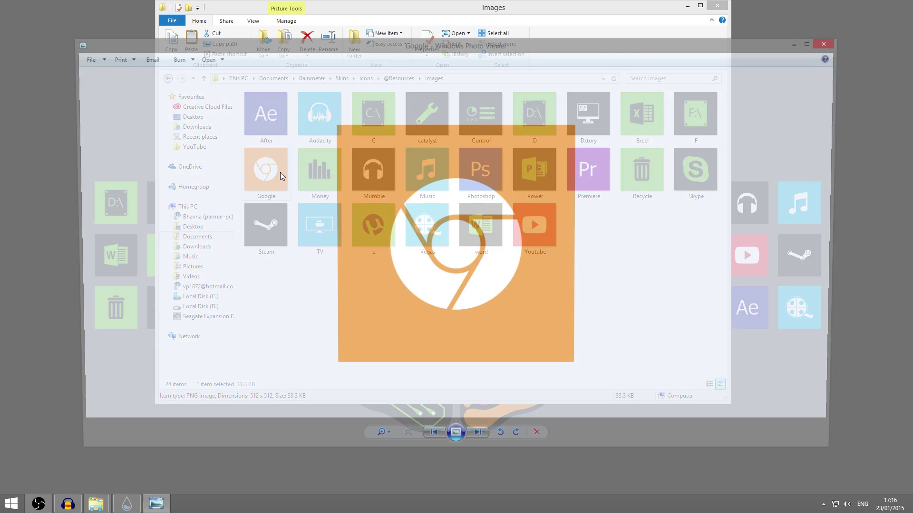
{"action": "key", "text": "Right"}
{"action": "key", "text": "Right"}
{"action": "key", "text": "Right"}
{"action": "key", "text": "Right"}
{"action": "key", "text": "Right"}
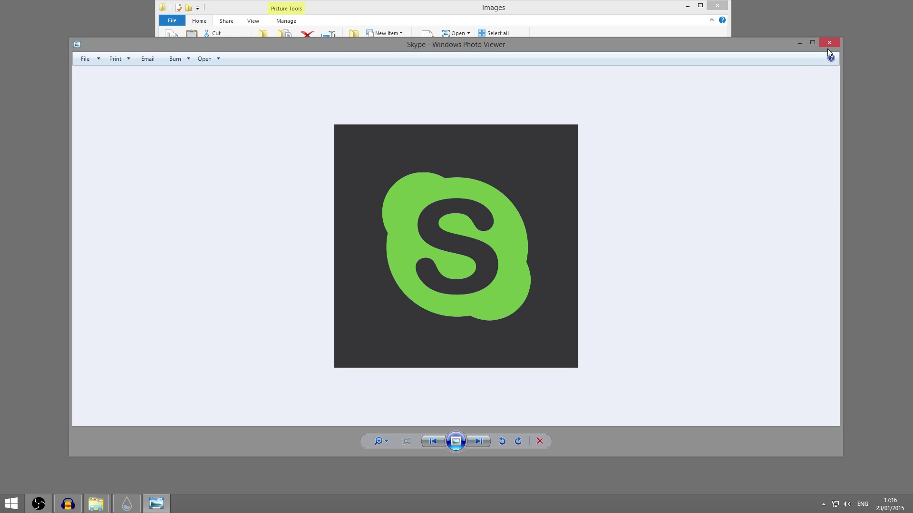
{"action": "left_click", "coordinate": [828, 47]}
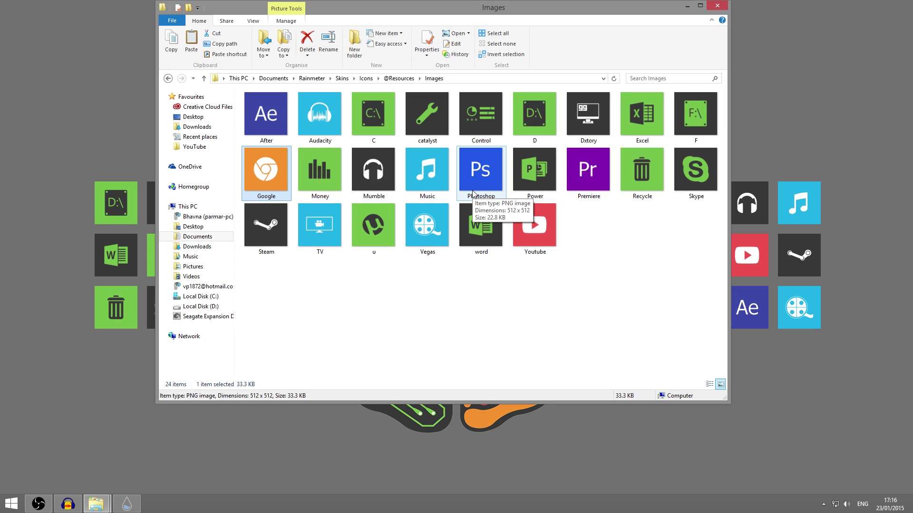
{"action": "left_click", "coordinate": [167, 79]}
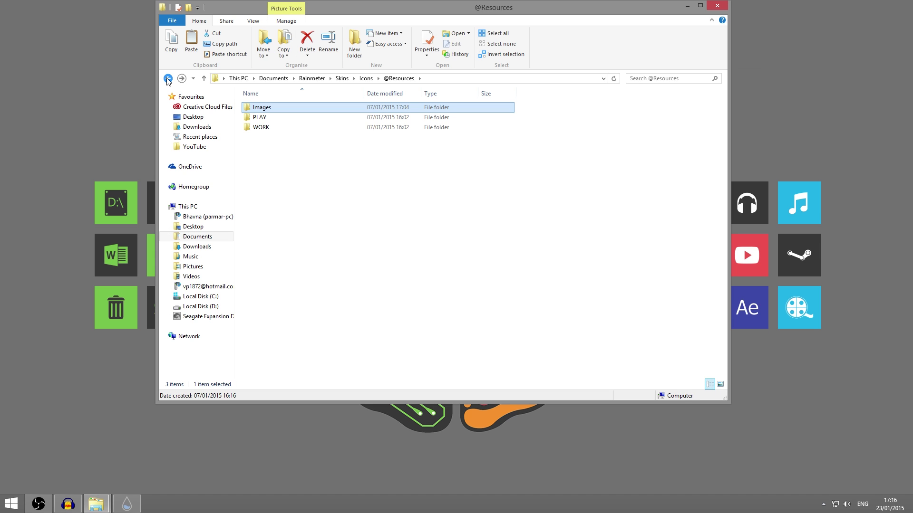
Step: Go back to Icons, open the After Effects folder, and widen the Type column
{"action": "left_click", "coordinate": [167, 79]}
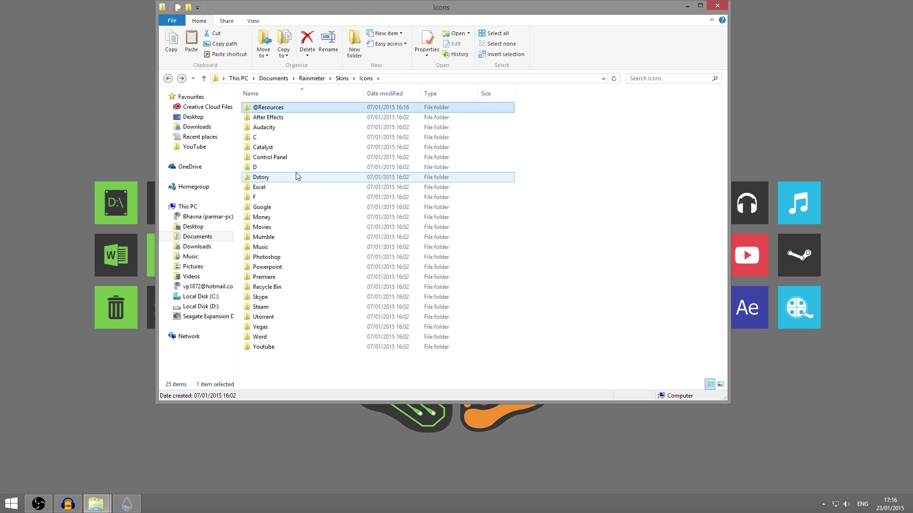
{"action": "left_click", "coordinate": [332, 118]}
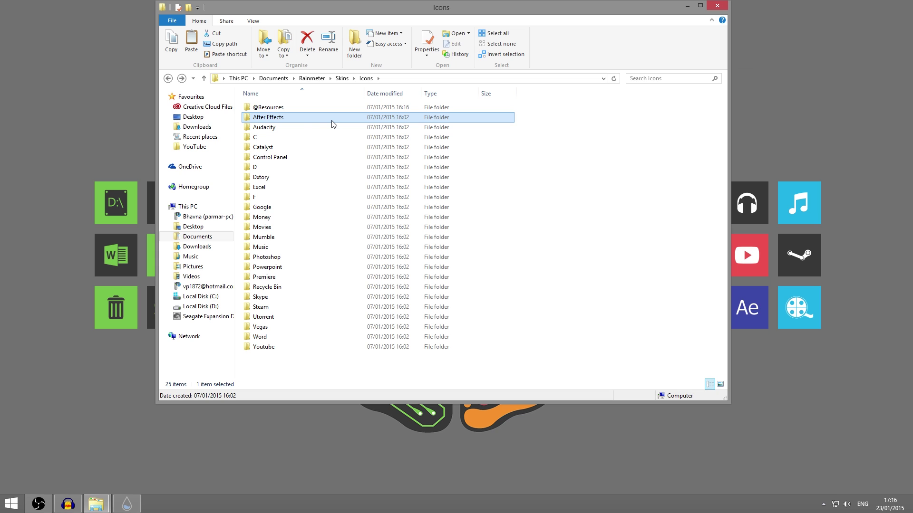
{"action": "double_click", "coordinate": [308, 121]}
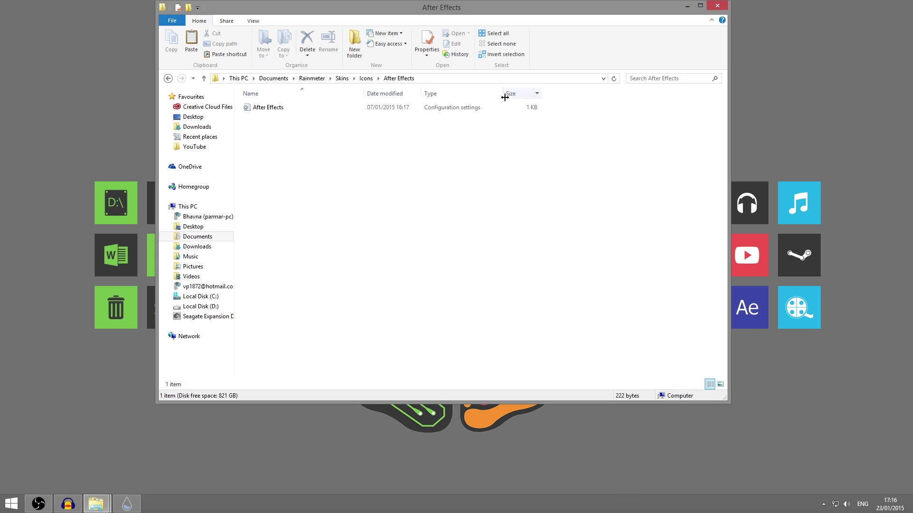
{"action": "left_click_drag", "start_coordinate": [503, 93], "coordinate": [510, 93]}
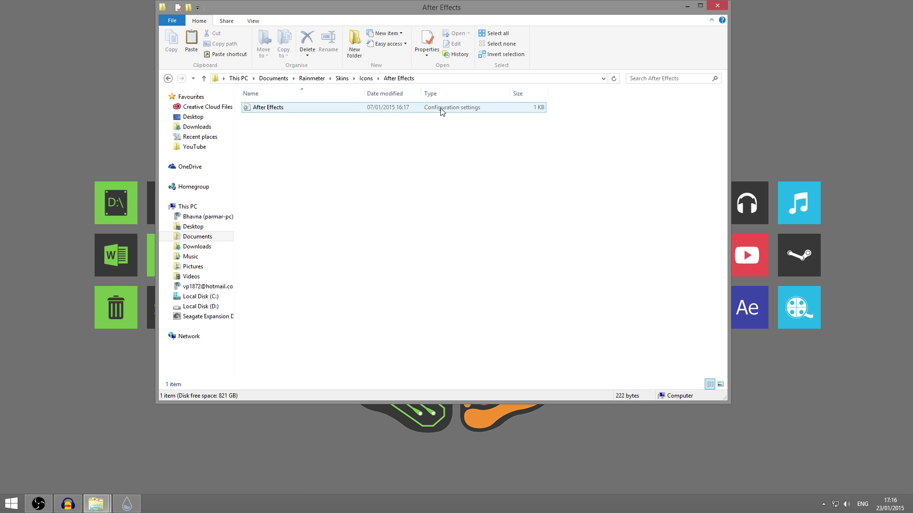
Step: Untick 'Hide extensions for known file types' in Folder Options and apply the change
{"action": "left_click", "coordinate": [286, 111]}
{"action": "left_click", "coordinate": [11, 503]}
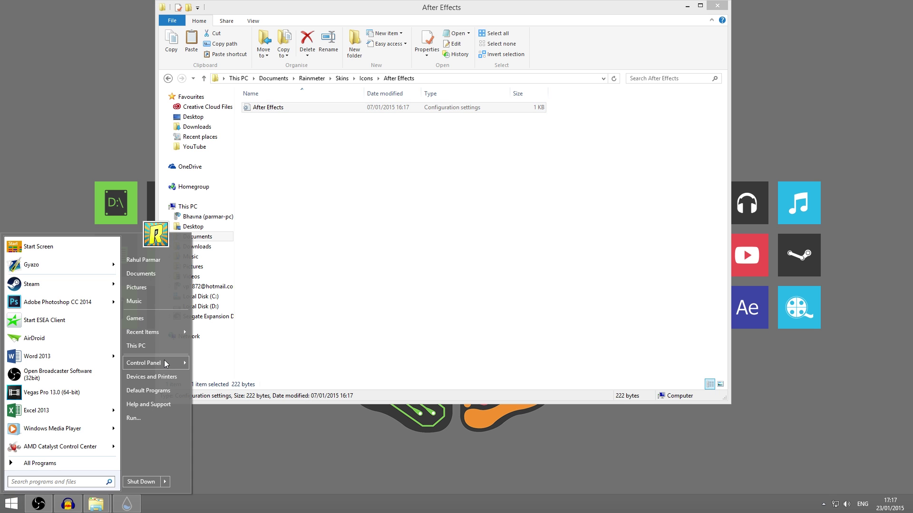
{"action": "mouse_move", "coordinate": [166, 364]}
{"action": "left_click", "coordinate": [240, 172]}
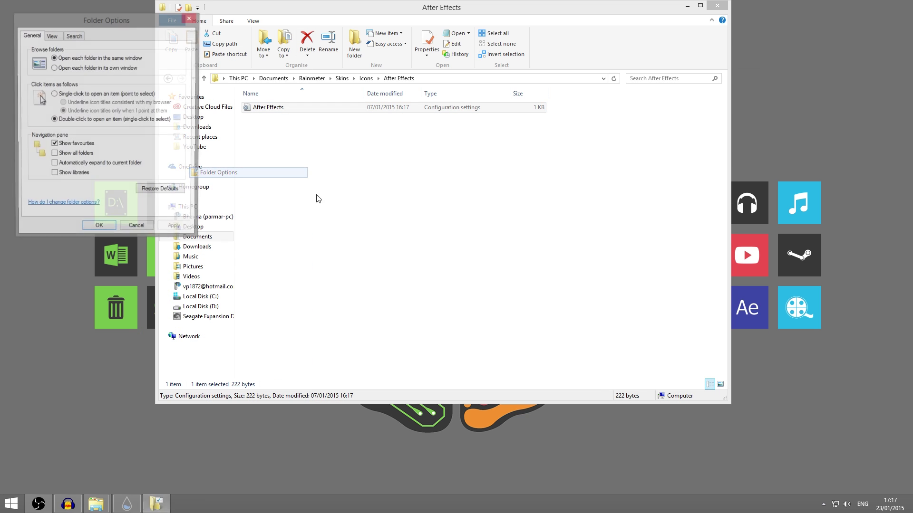
{"action": "left_click", "coordinate": [53, 38]}
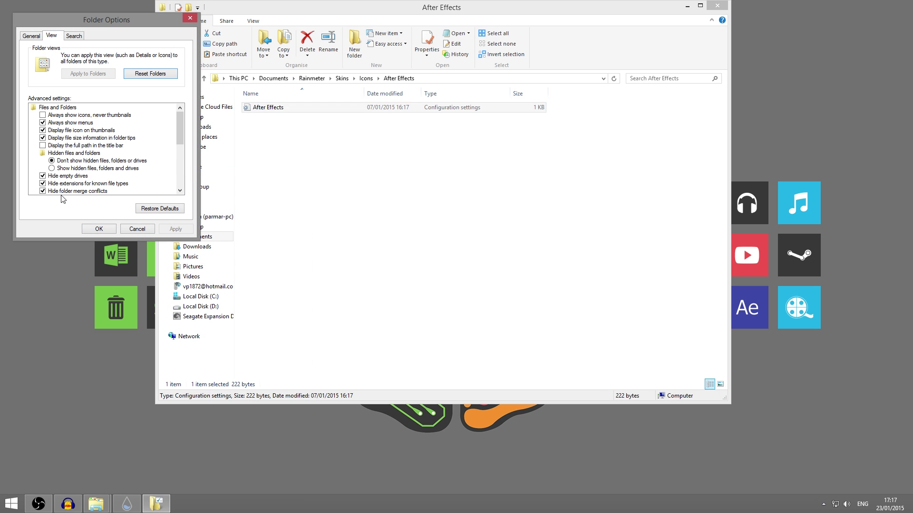
{"action": "left_click", "coordinate": [46, 186]}
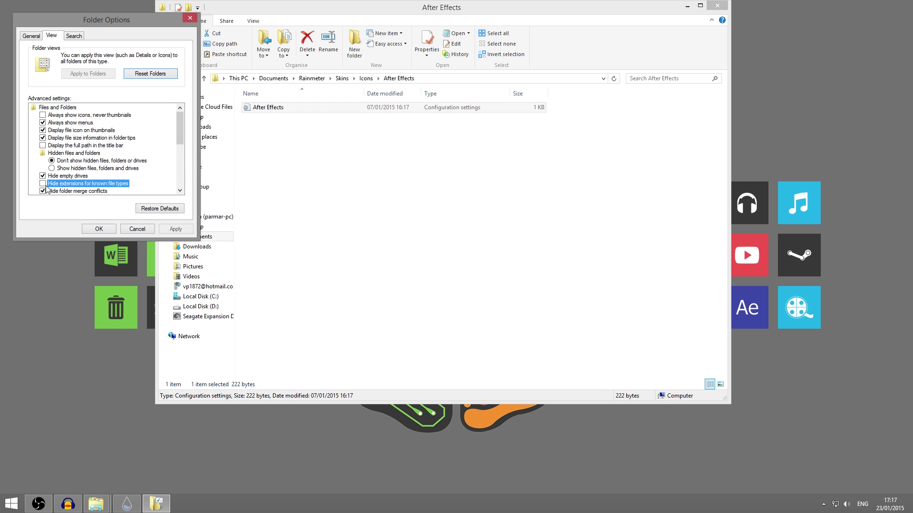
{"action": "left_click", "coordinate": [176, 229]}
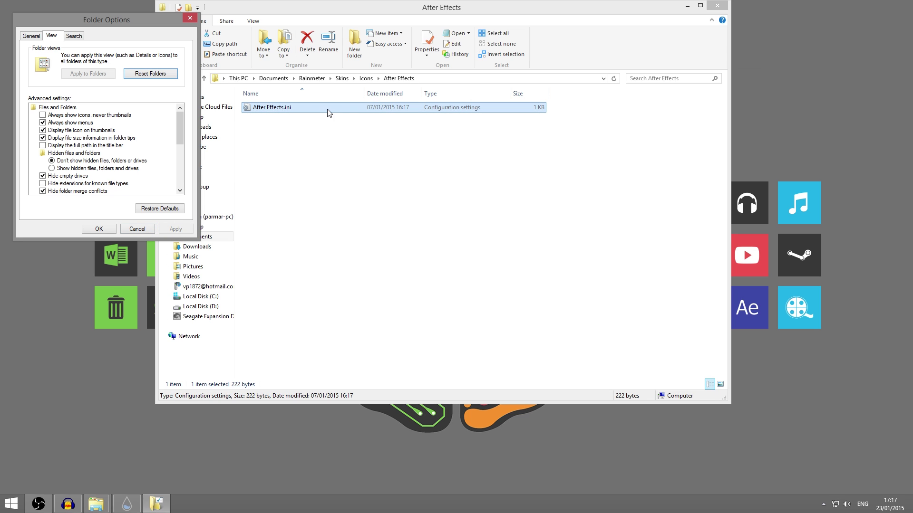
Step: Create a new text document named Hello in the After Effects folder and select it
{"action": "right_click", "coordinate": [300, 146]}
{"action": "mouse_move", "coordinate": [412, 272]}
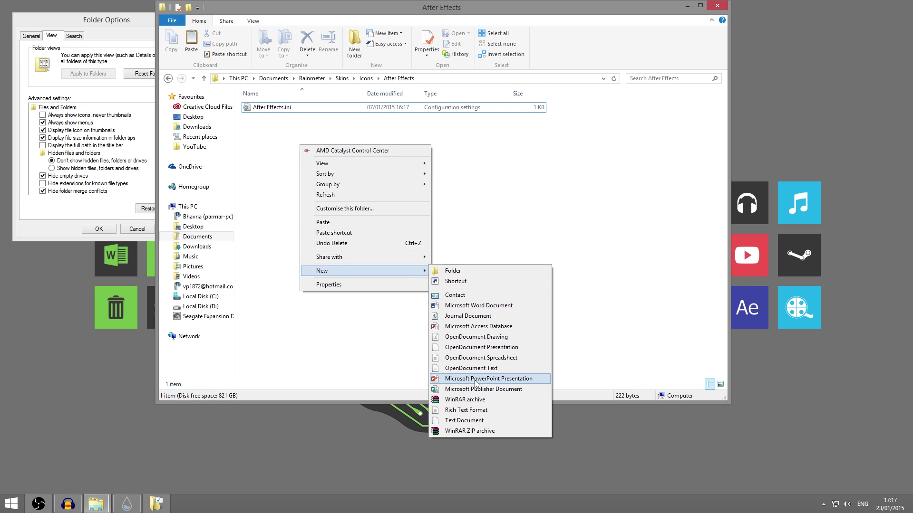
{"action": "left_click", "coordinate": [464, 421]}
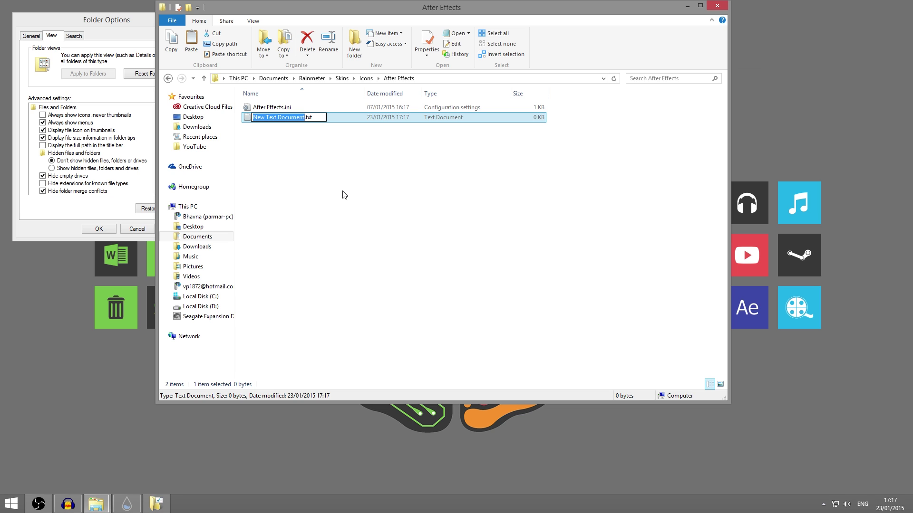
{"action": "type", "text": "Hello"}
{"action": "left_click", "coordinate": [401, 204]}
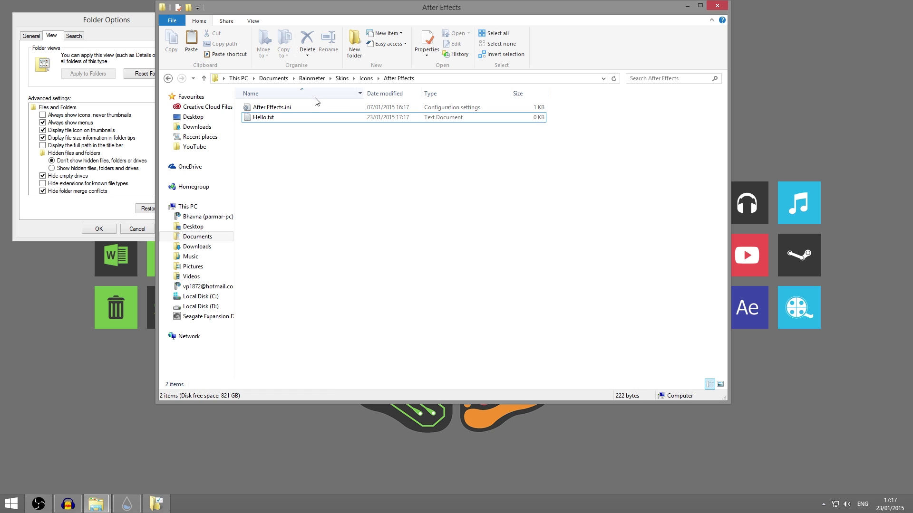
{"action": "left_click", "coordinate": [292, 120]}
Step: Type some test text into Hello.txt and save it as Hello.ini using the All Files type
{"action": "double_click", "coordinate": [291, 120]}
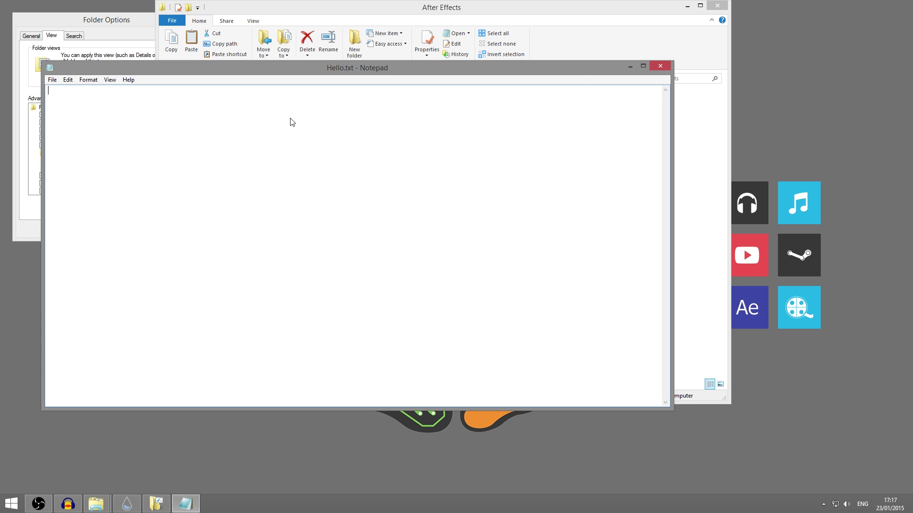
{"action": "type", "text": "igoeg"}
{"action": "left_click", "coordinate": [52, 80]}
{"action": "left_click", "coordinate": [74, 123]}
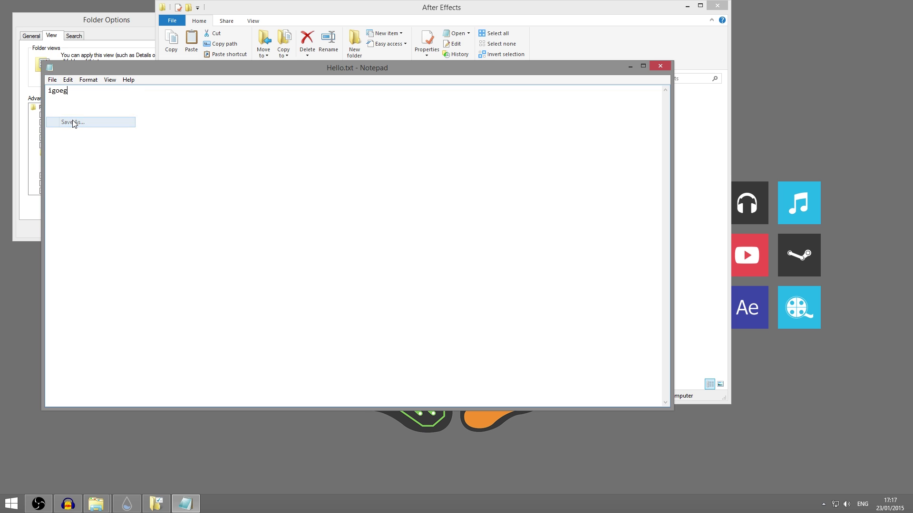
{"action": "left_click", "coordinate": [326, 304]}
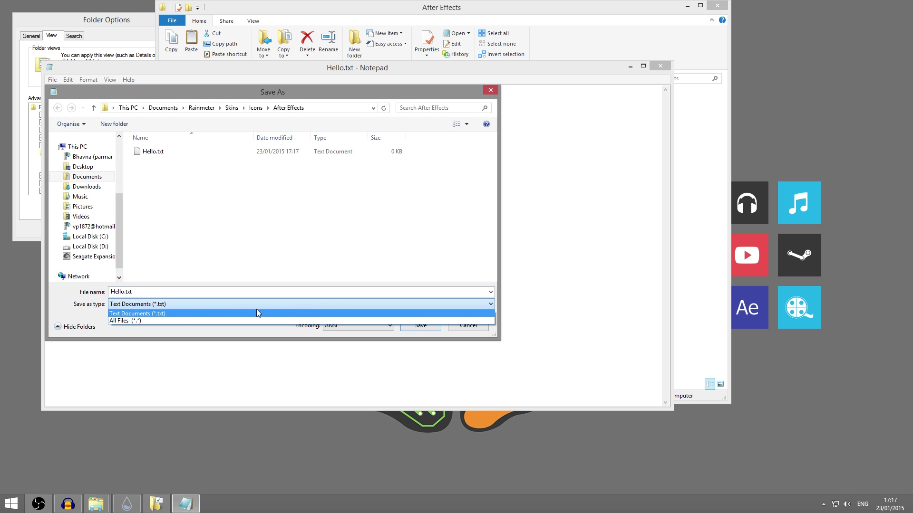
{"action": "left_click", "coordinate": [128, 321]}
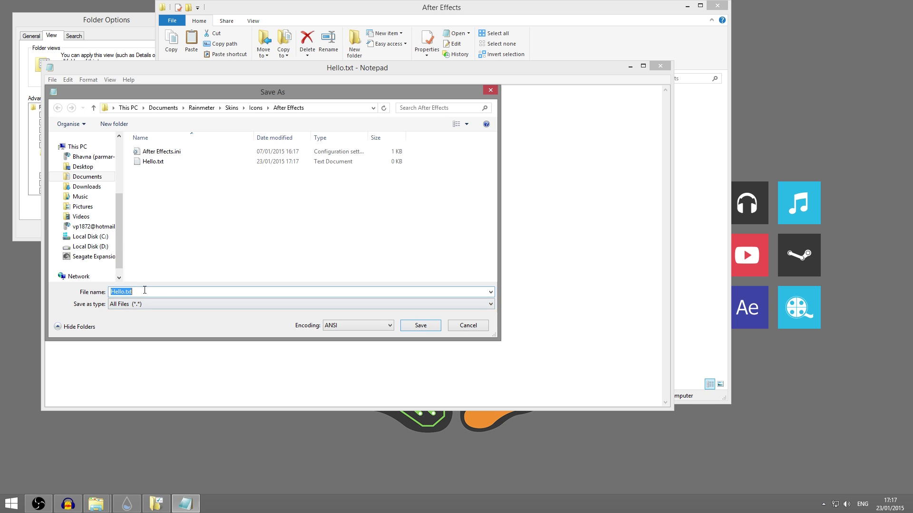
{"action": "left_click", "coordinate": [151, 292]}
{"action": "key", "text": "BackSpace"}
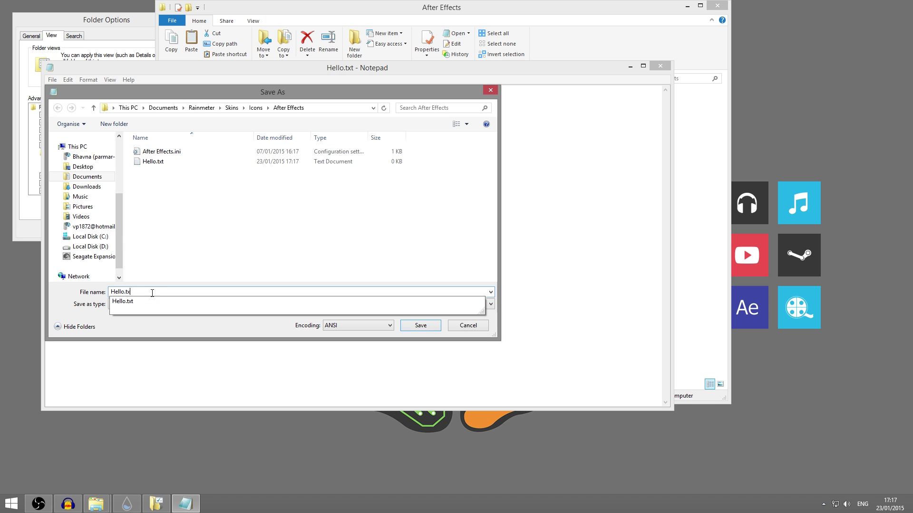
{"action": "type", "text": "ini"}
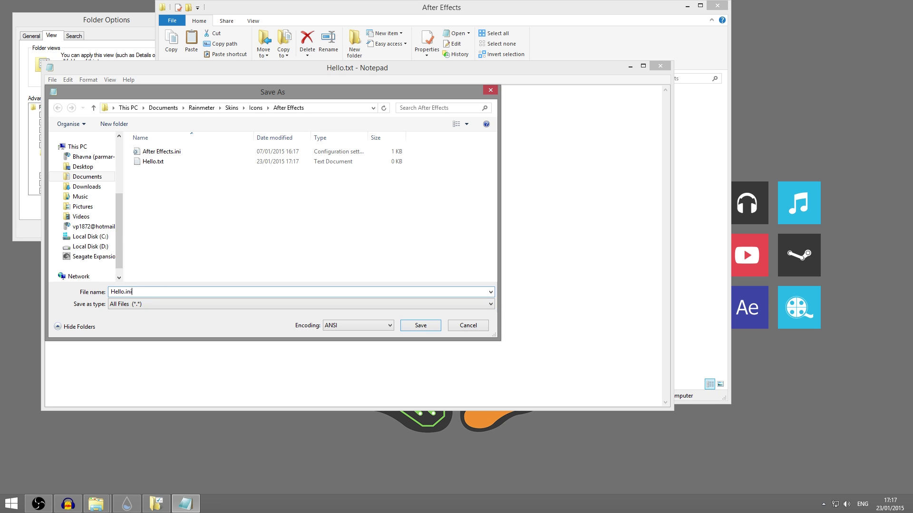
{"action": "left_click", "coordinate": [420, 326]}
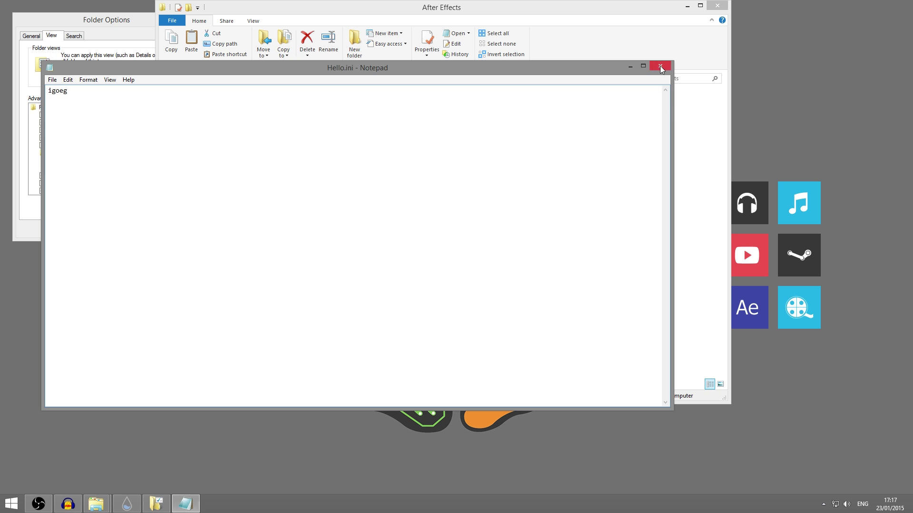
Step: Delete both Hello test files and turn on Hide extensions for known file types
{"action": "left_click", "coordinate": [660, 66]}
{"action": "left_click", "coordinate": [277, 119], "text": "ctrl"}
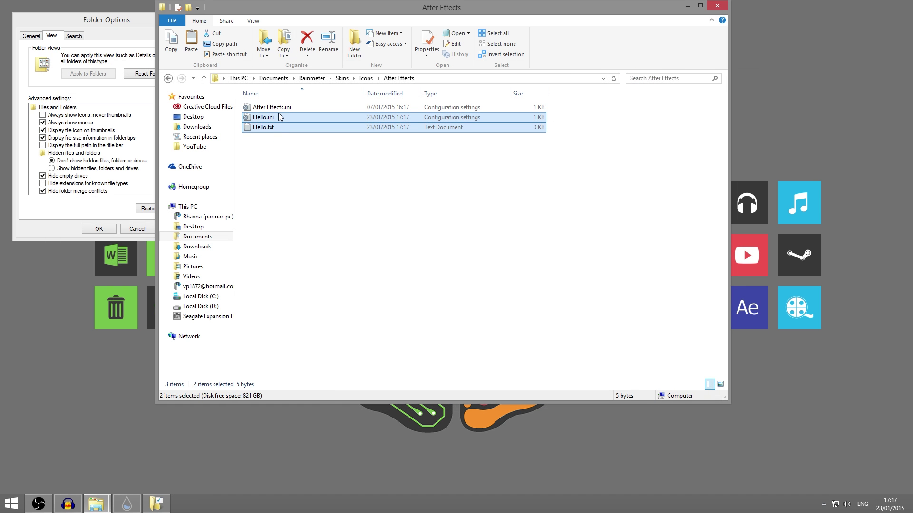
{"action": "key", "text": "Delete"}
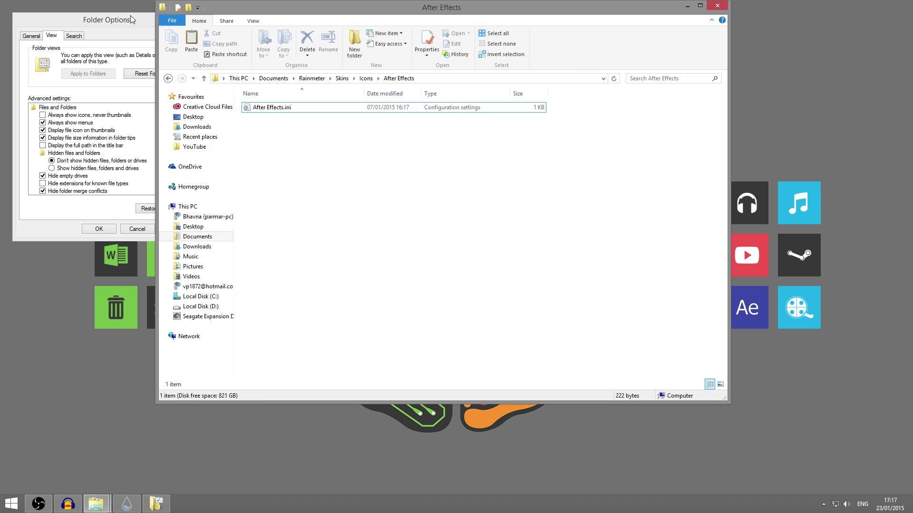
{"action": "left_click", "coordinate": [132, 19]}
{"action": "left_click", "coordinate": [42, 184]}
{"action": "left_click", "coordinate": [174, 229]}
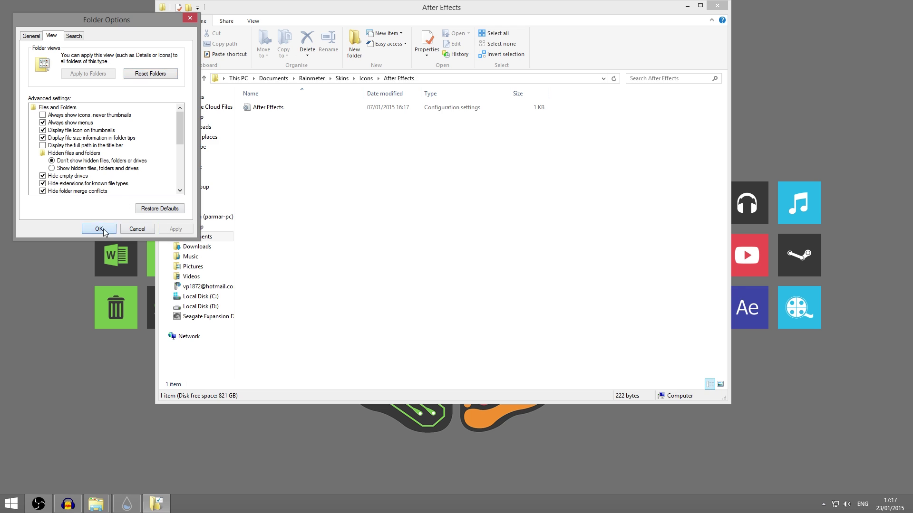
{"action": "left_click", "coordinate": [99, 229]}
{"action": "double_click", "coordinate": [276, 109]}
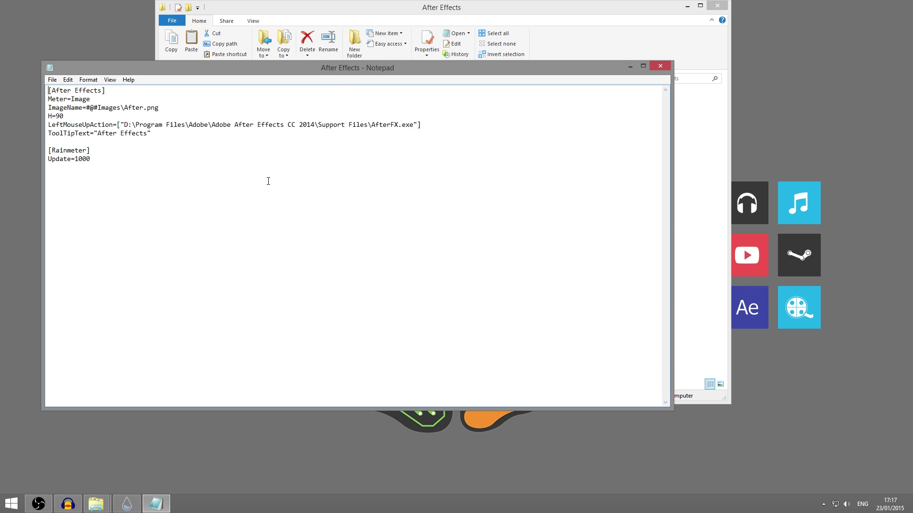
{"action": "left_click_drag", "start_coordinate": [241, 167], "coordinate": [120, 94]}
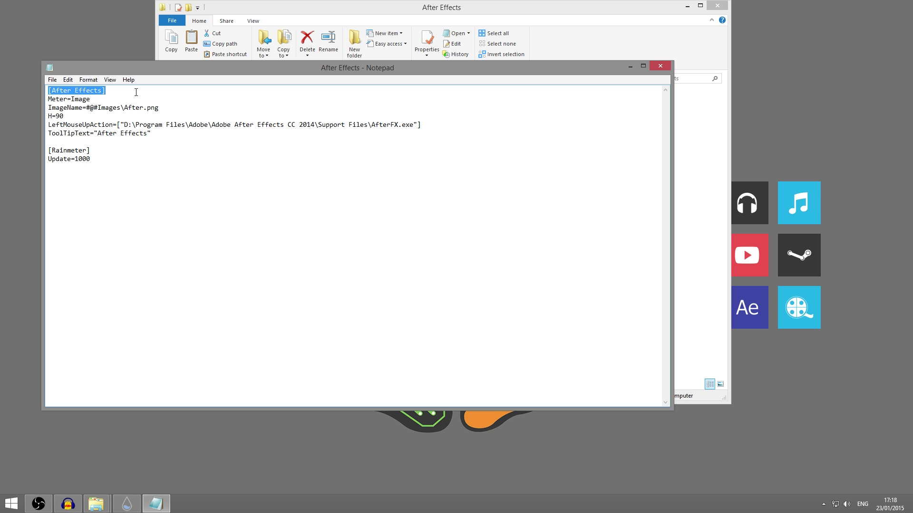
{"action": "left_click_drag", "start_coordinate": [49, 99], "coordinate": [90, 99]}
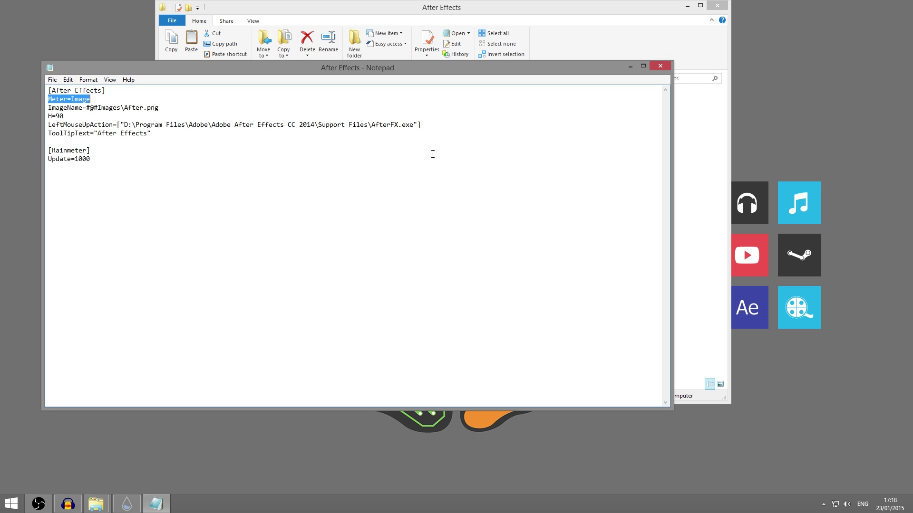
{"action": "left_click", "coordinate": [48, 109]}
{"action": "left_click_drag", "start_coordinate": [86, 108], "coordinate": [123, 104]}
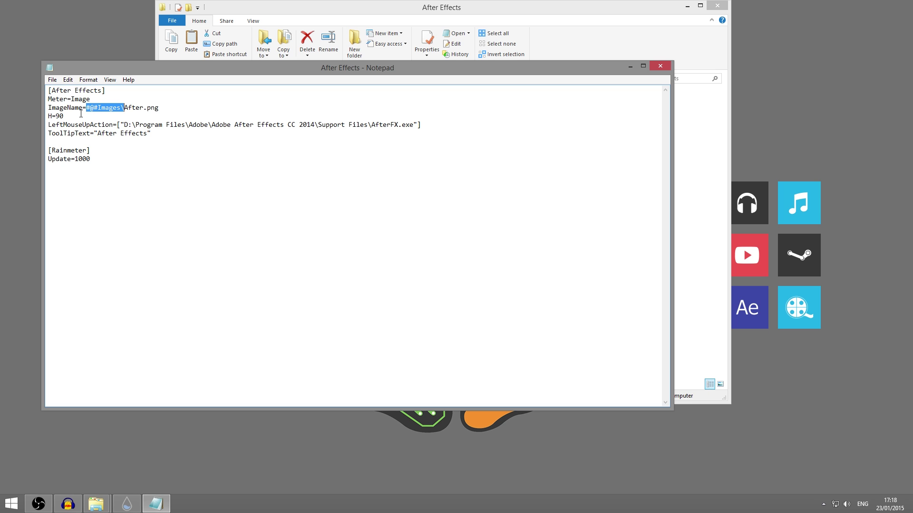
{"action": "left_click", "coordinate": [124, 106]}
{"action": "left_click", "coordinate": [291, 22]}
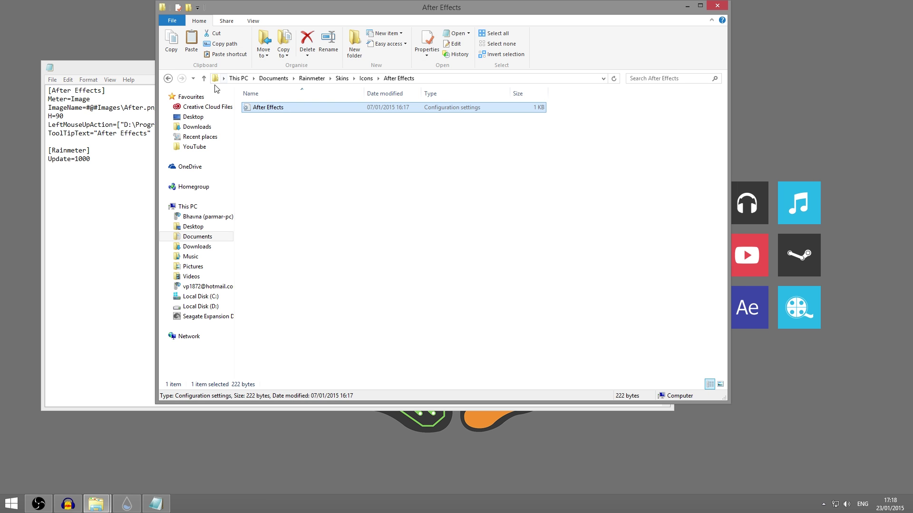
{"action": "left_click", "coordinate": [168, 78]}
{"action": "key", "text": "Up"}
{"action": "key", "text": "Return"}
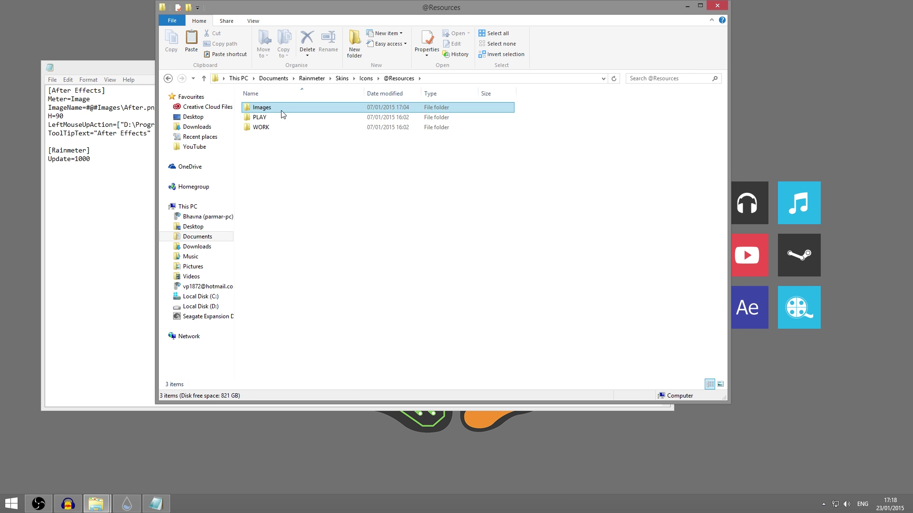
{"action": "key", "text": "Return"}
{"action": "left_click", "coordinate": [274, 118]}
{"action": "left_click", "coordinate": [147, 78]}
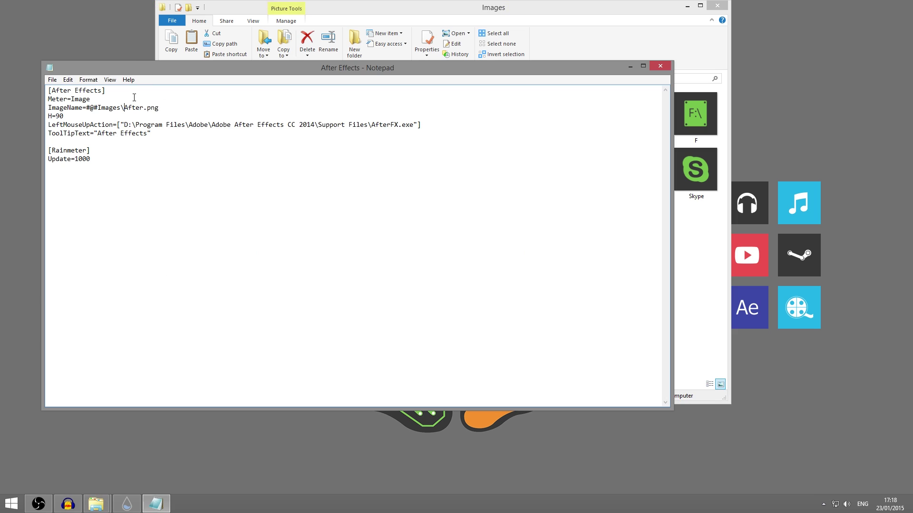
{"action": "left_click", "coordinate": [346, 48]}
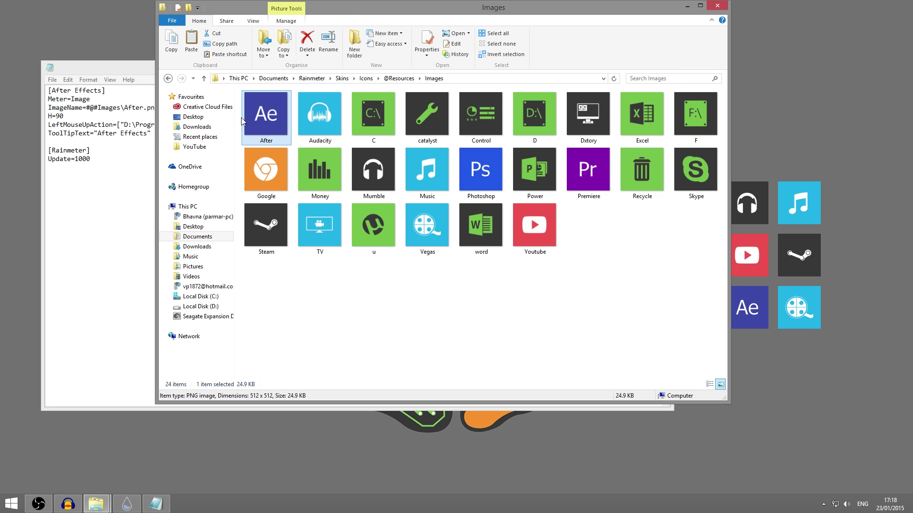
{"action": "left_click", "coordinate": [111, 103]}
Step: Highlight the #@#Images\After path, H=90 and the LeftMouseUpAction line, closing the Images window
{"action": "left_click_drag", "start_coordinate": [88, 109], "coordinate": [148, 109]}
{"action": "left_click", "coordinate": [170, 107]}
{"action": "left_click_drag", "start_coordinate": [63, 116], "coordinate": [55, 117]}
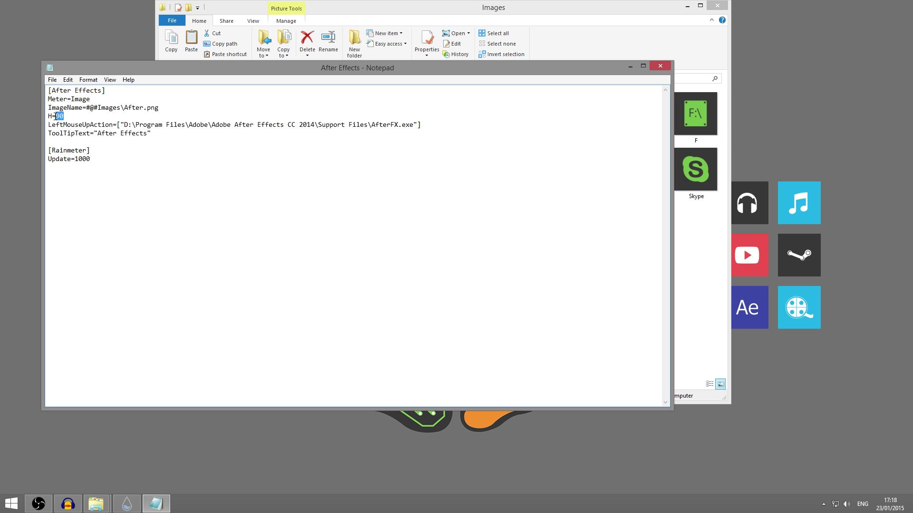
{"action": "left_click", "coordinate": [60, 117]}
{"action": "left_click", "coordinate": [687, 5]}
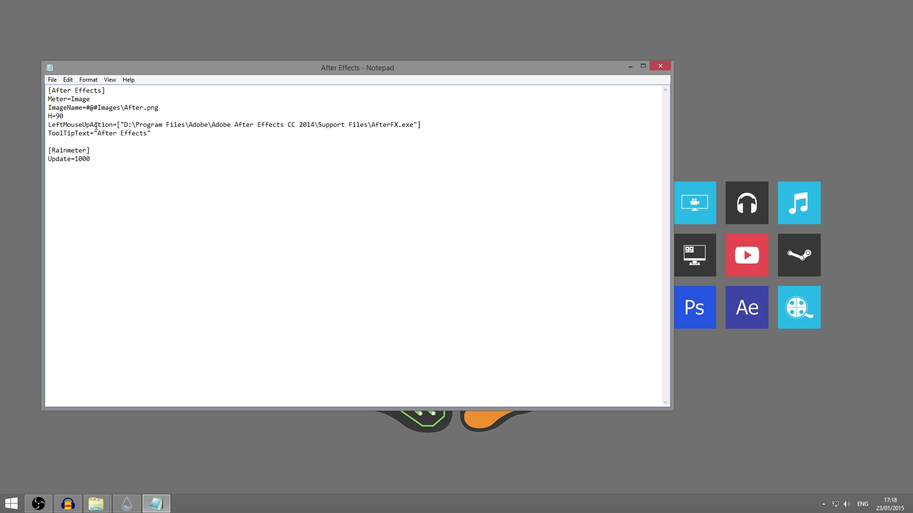
{"action": "left_click_drag", "start_coordinate": [122, 123], "coordinate": [366, 117]}
{"action": "left_click", "coordinate": [417, 125]}
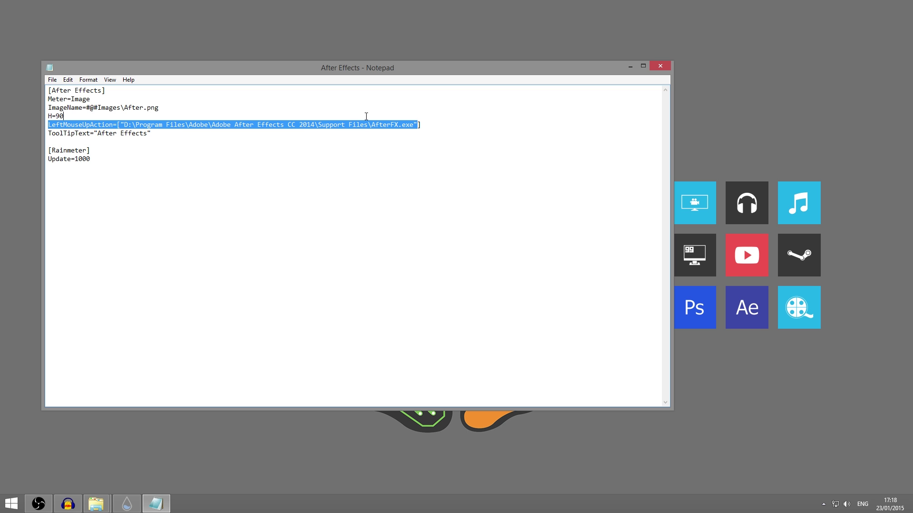
{"action": "left_click", "coordinate": [379, 125]}
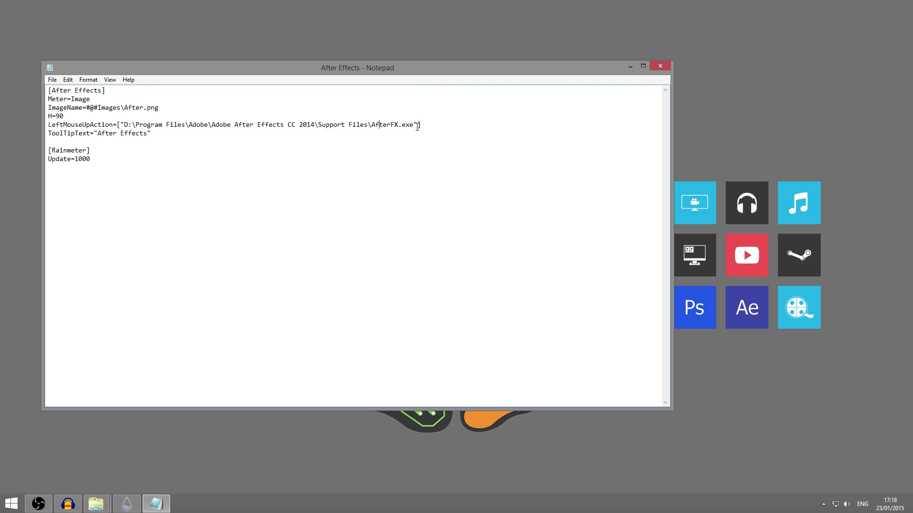
Step: Open the YouTube tile's skin folder and its config file, then close both
{"action": "right_click", "coordinate": [763, 259]}
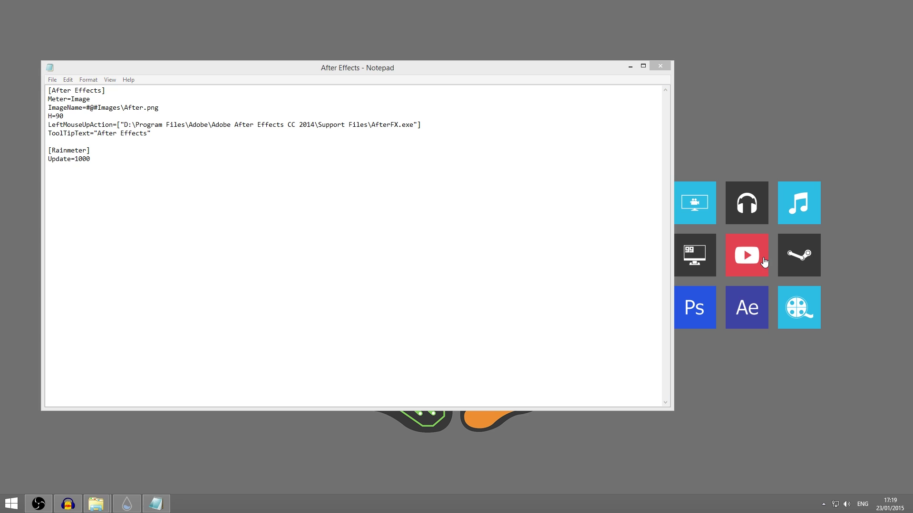
{"action": "left_click", "coordinate": [772, 263]}
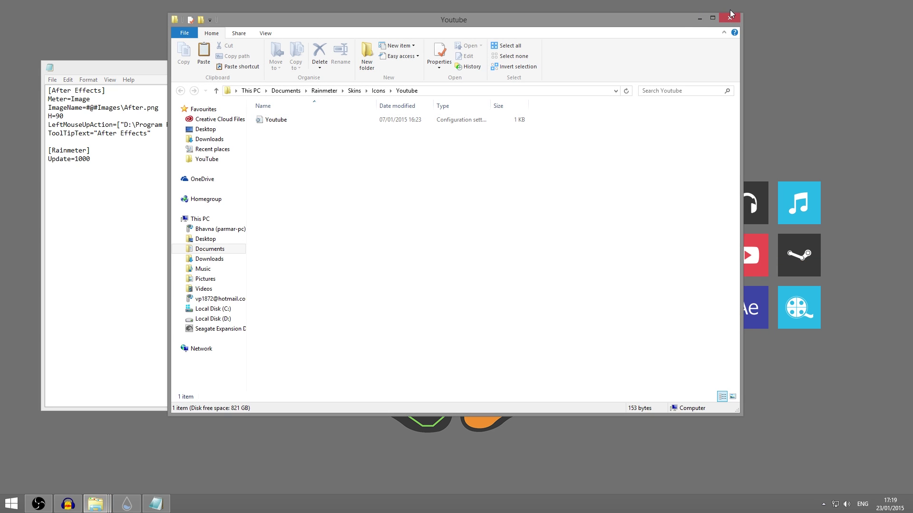
{"action": "left_click", "coordinate": [728, 18]}
{"action": "right_click", "coordinate": [751, 254]}
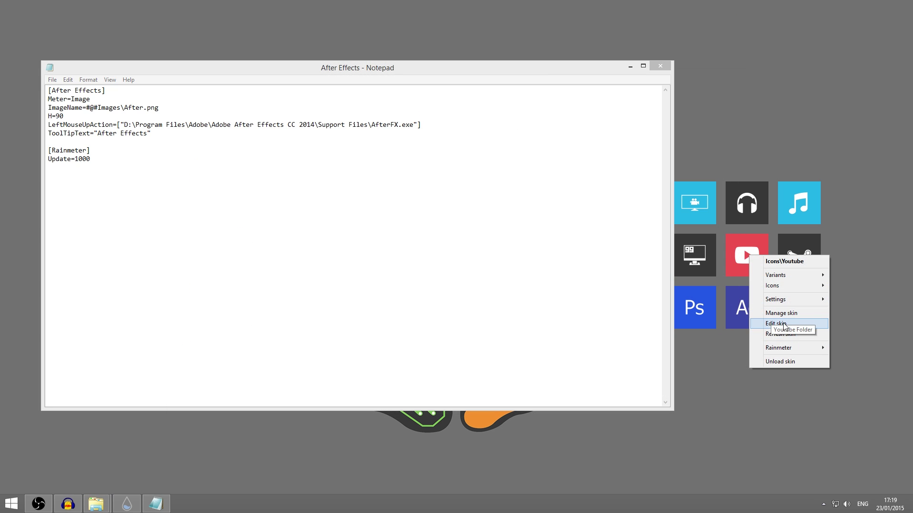
{"action": "left_click", "coordinate": [766, 323]}
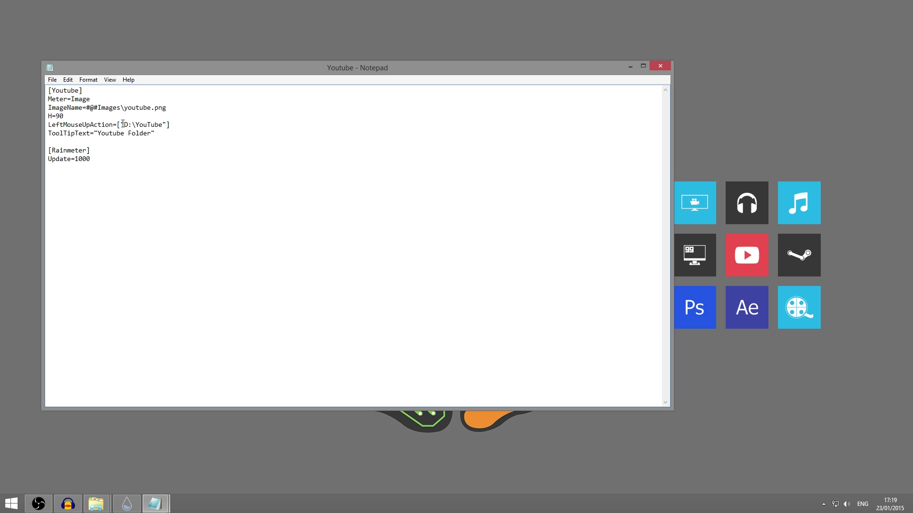
{"action": "left_click", "coordinate": [665, 66]}
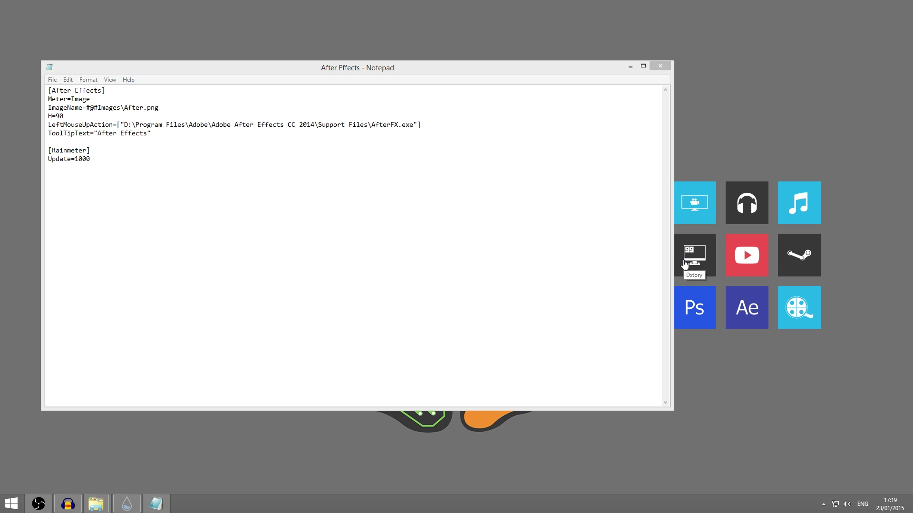
Step: Review the [Rainmeter] section with Update=1000 in After Effects.ini, then close Notepad
{"action": "left_click_drag", "start_coordinate": [130, 165], "coordinate": [27, 159]}
{"action": "left_click", "coordinate": [127, 161]}
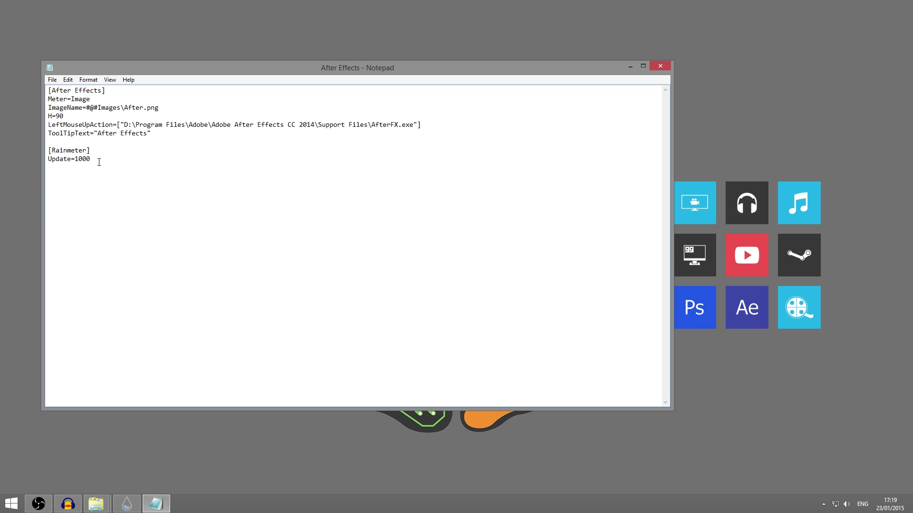
{"action": "left_click_drag", "start_coordinate": [99, 162], "coordinate": [47, 151]}
{"action": "left_click", "coordinate": [181, 169]}
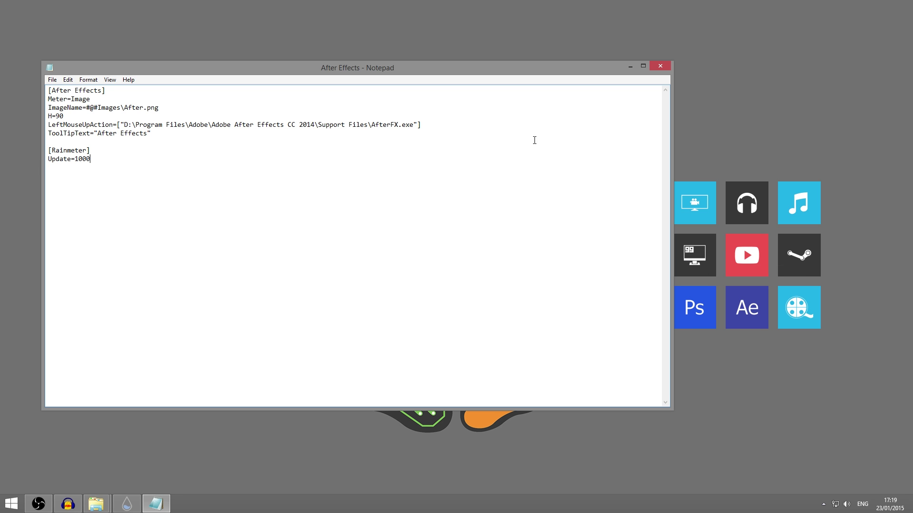
{"action": "left_click", "coordinate": [660, 65]}
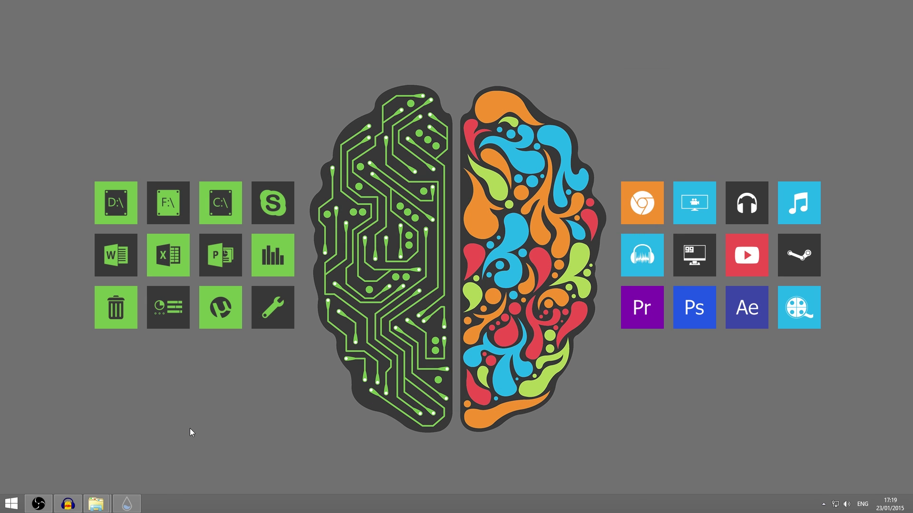
Step: Refresh all skins in Manage Rainmeter and select Icons › After Effects › After Effects.ini
{"action": "left_click", "coordinate": [127, 504]}
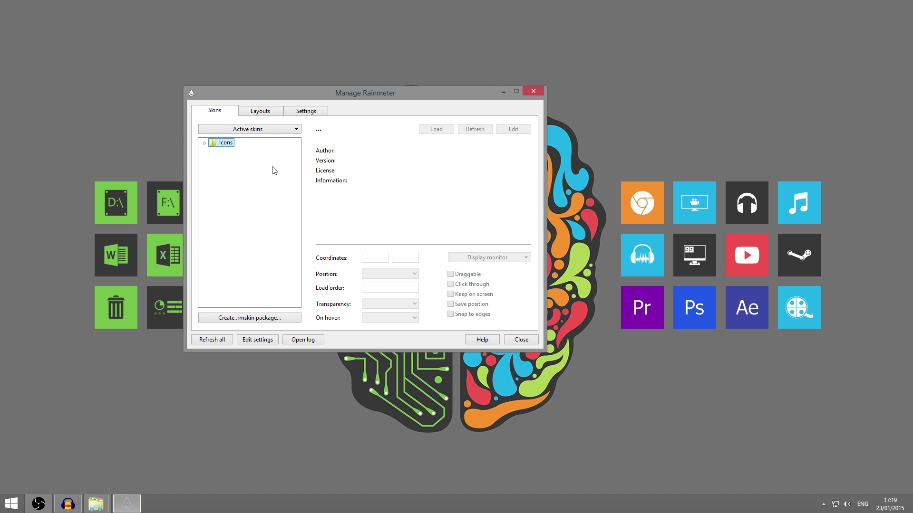
{"action": "left_click", "coordinate": [214, 340]}
{"action": "left_click_drag", "start_coordinate": [441, 96], "coordinate": [468, 110]}
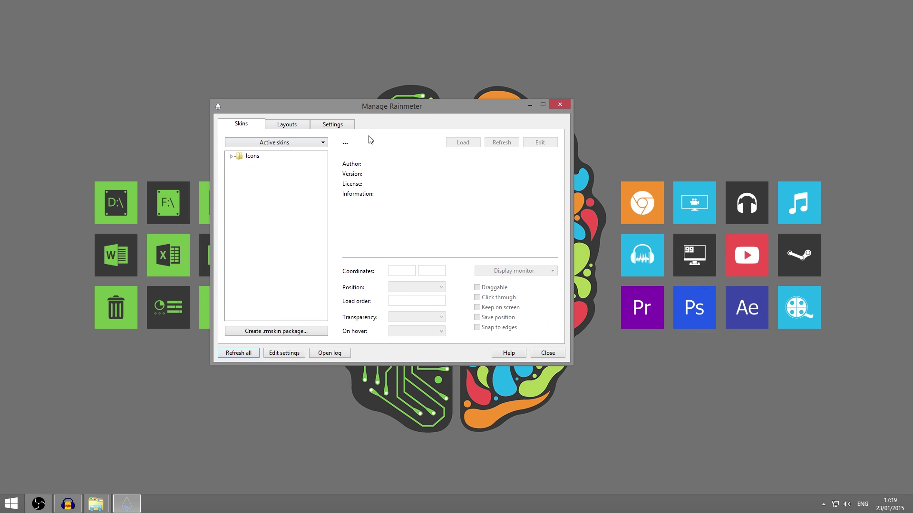
{"action": "left_click", "coordinate": [231, 157]}
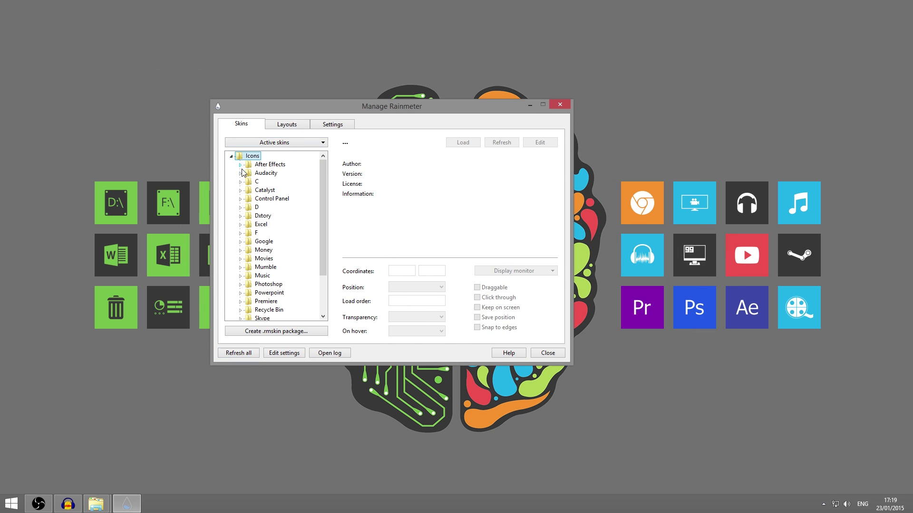
{"action": "mouse_move", "coordinate": [323, 176]}
{"action": "left_mouse_down"}
{"action": "mouse_move", "coordinate": [326, 265]}
{"action": "mouse_move", "coordinate": [326, 162]}
{"action": "left_mouse_up"}
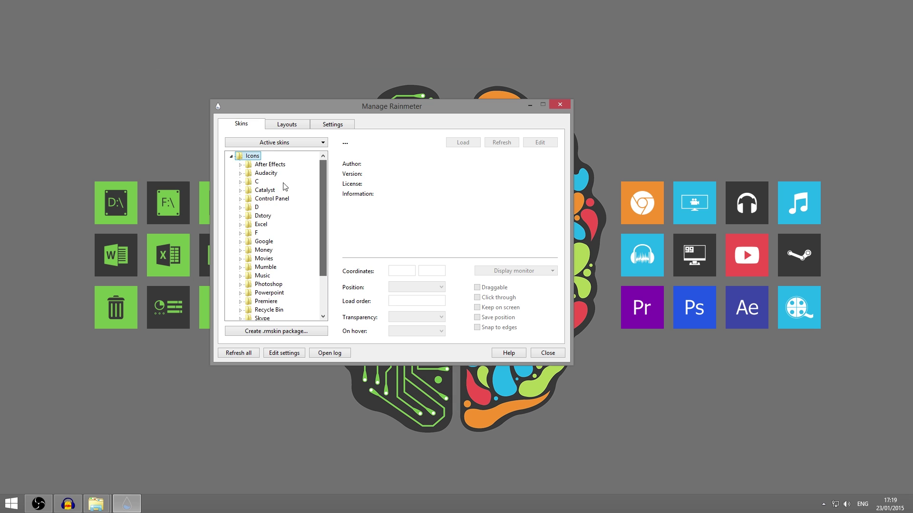
{"action": "left_click", "coordinate": [240, 164]}
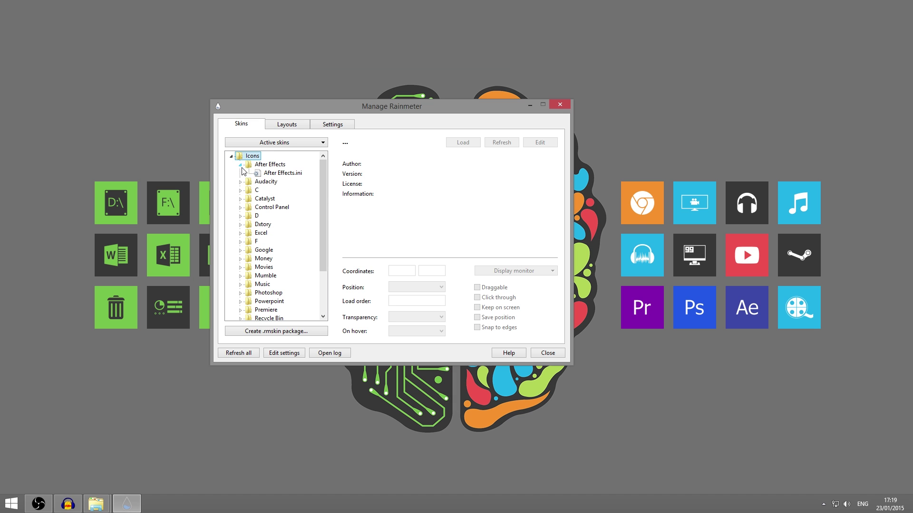
{"action": "left_click", "coordinate": [265, 174]}
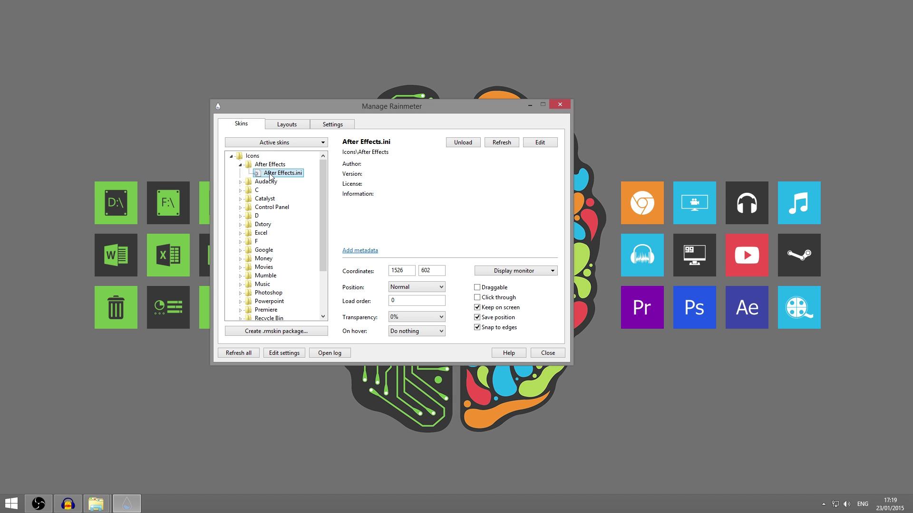
{"action": "left_click", "coordinate": [240, 165]}
{"action": "left_click", "coordinate": [243, 167]}
{"action": "left_click", "coordinate": [296, 175]}
{"action": "left_click_drag", "start_coordinate": [411, 274], "coordinate": [391, 277]}
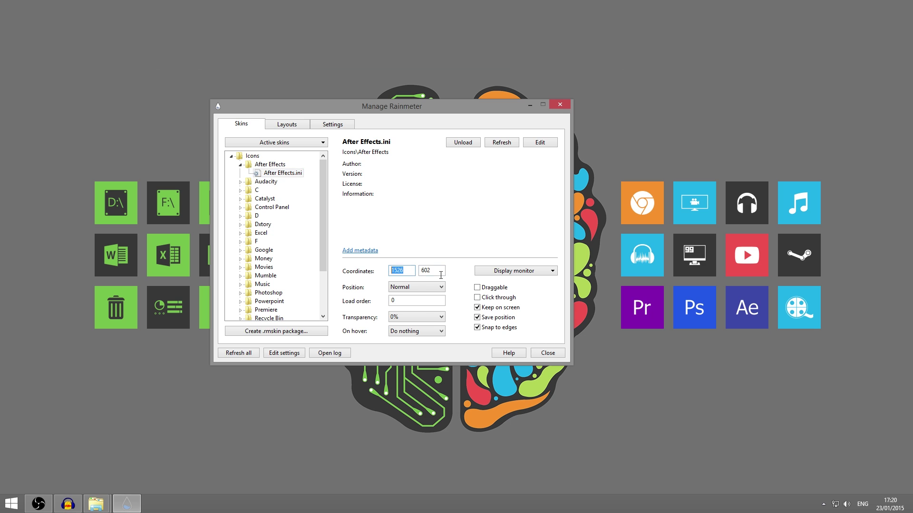
{"action": "double_click", "coordinate": [440, 274]}
{"action": "left_click", "coordinate": [240, 293]}
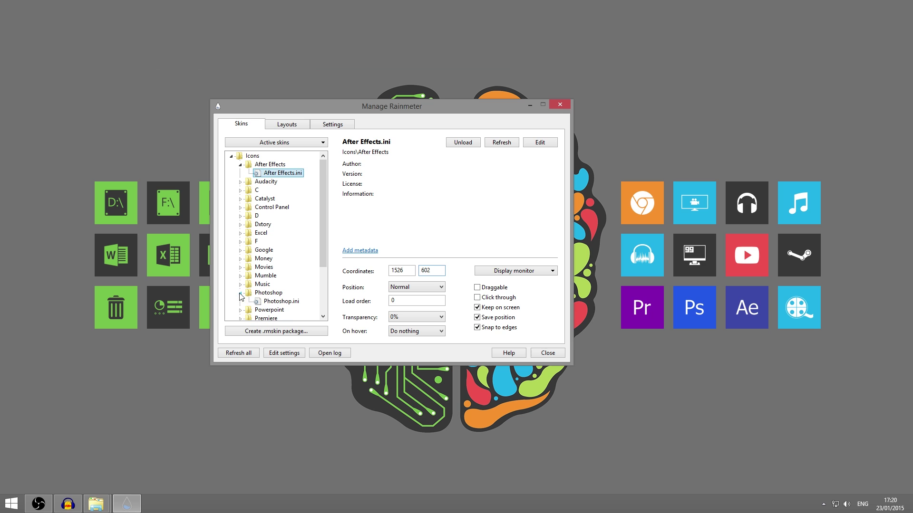
{"action": "left_click", "coordinate": [282, 302]}
{"action": "left_click_drag", "start_coordinate": [432, 273], "coordinate": [419, 271]}
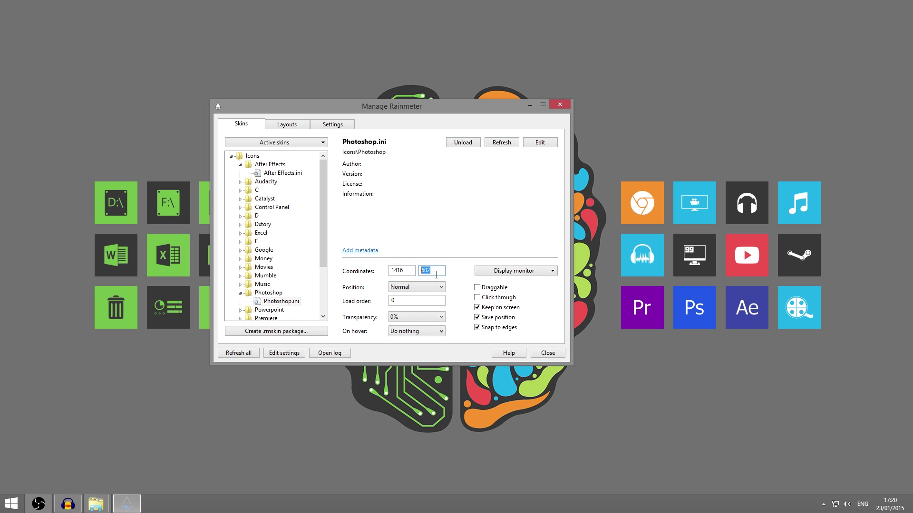
{"action": "left_click", "coordinate": [271, 173]}
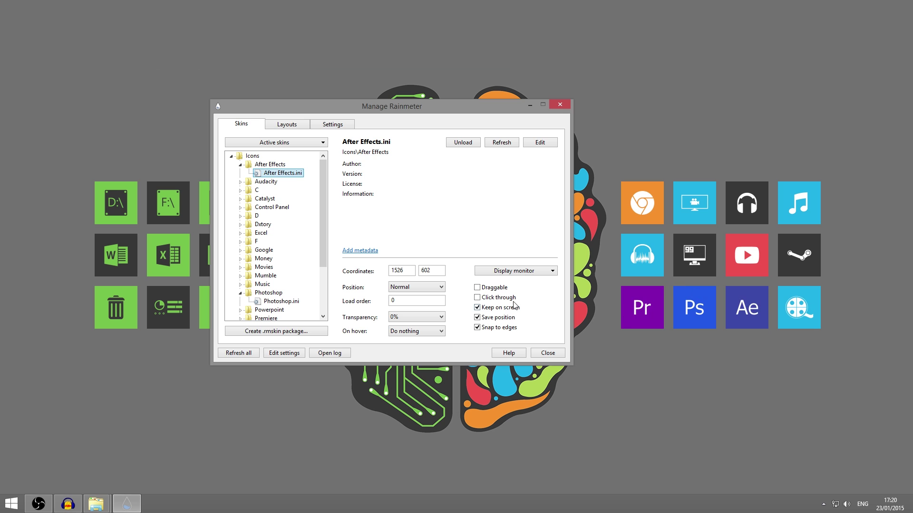
{"action": "double_click", "coordinate": [410, 269]}
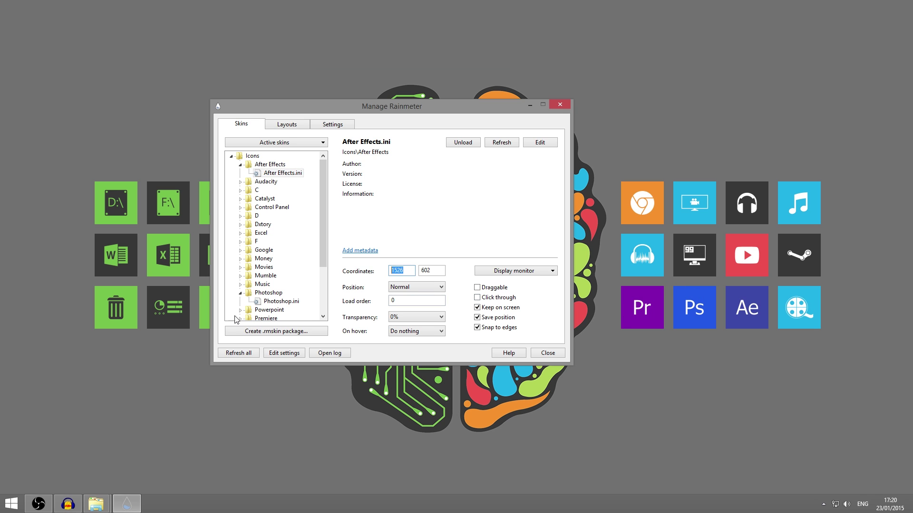
{"action": "left_click", "coordinate": [282, 302]}
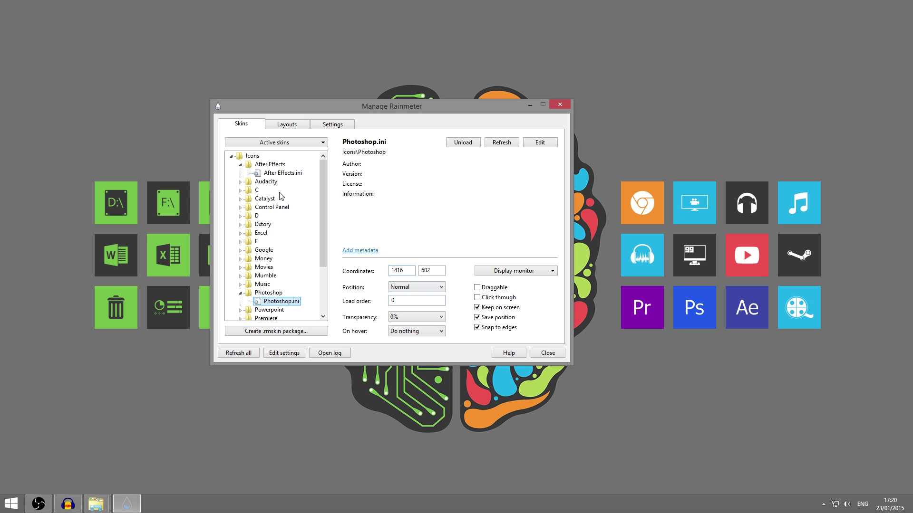
{"action": "left_click", "coordinate": [288, 173]}
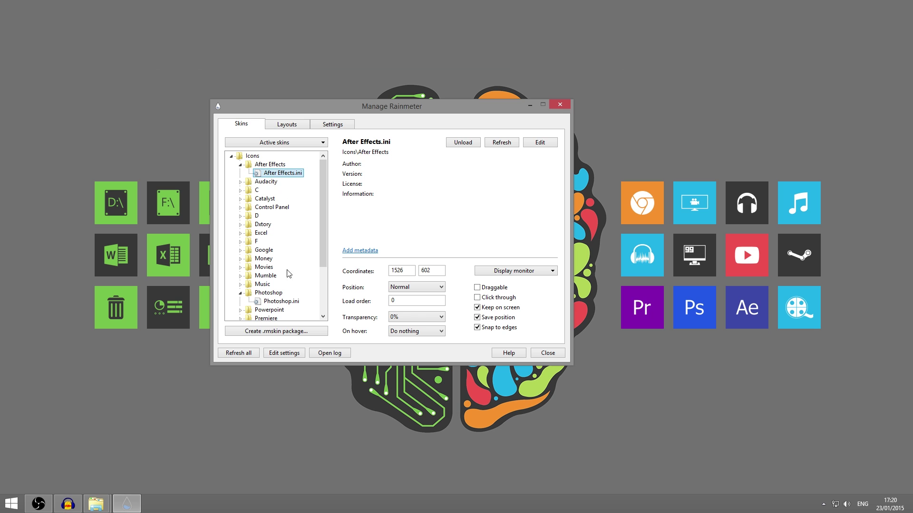
{"action": "left_click", "coordinate": [295, 303]}
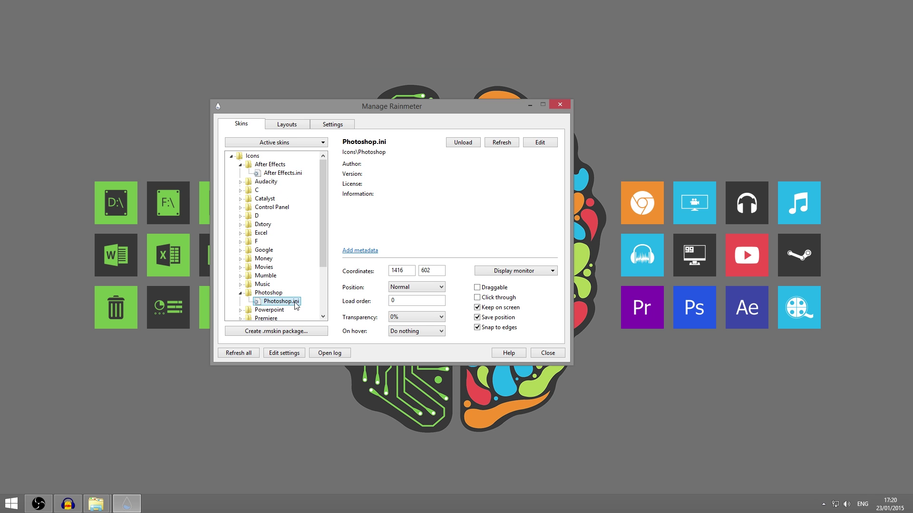
{"action": "left_click", "coordinate": [289, 174]}
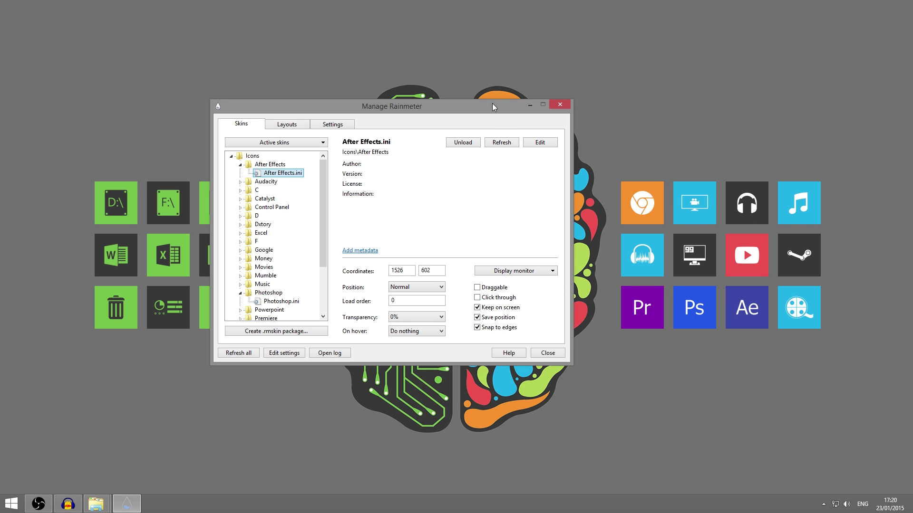
Step: Open the YouTube folder from its tile, close it, then close Manage Rainmeter
{"action": "left_click_drag", "start_coordinate": [492, 104], "coordinate": [444, 62]}
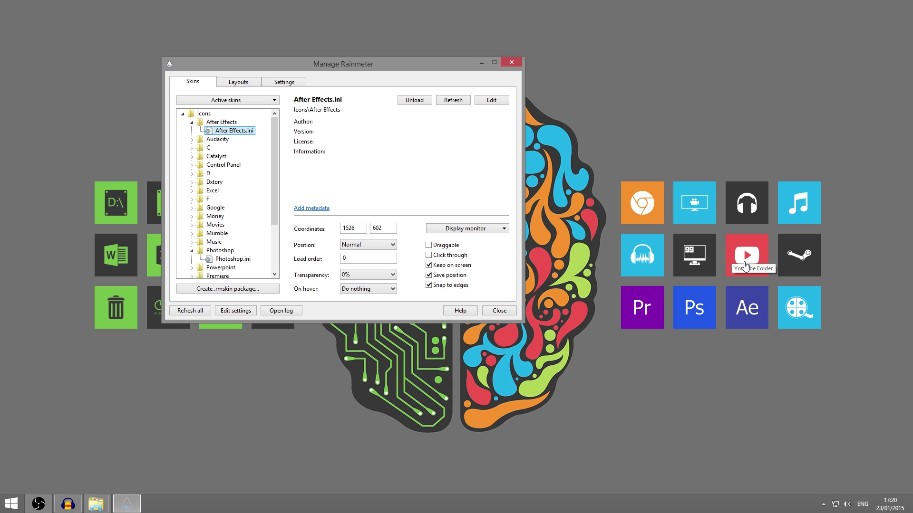
{"action": "left_click", "coordinate": [773, 191]}
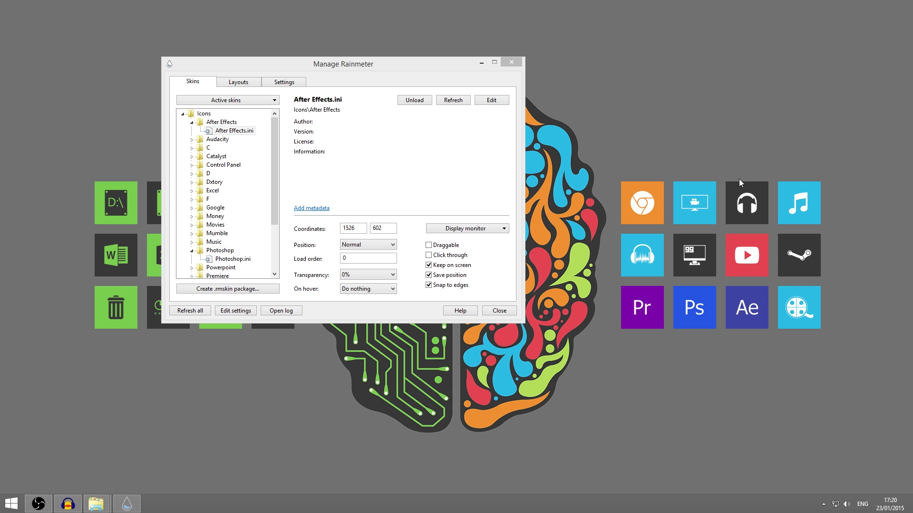
{"action": "left_click", "coordinate": [746, 256]}
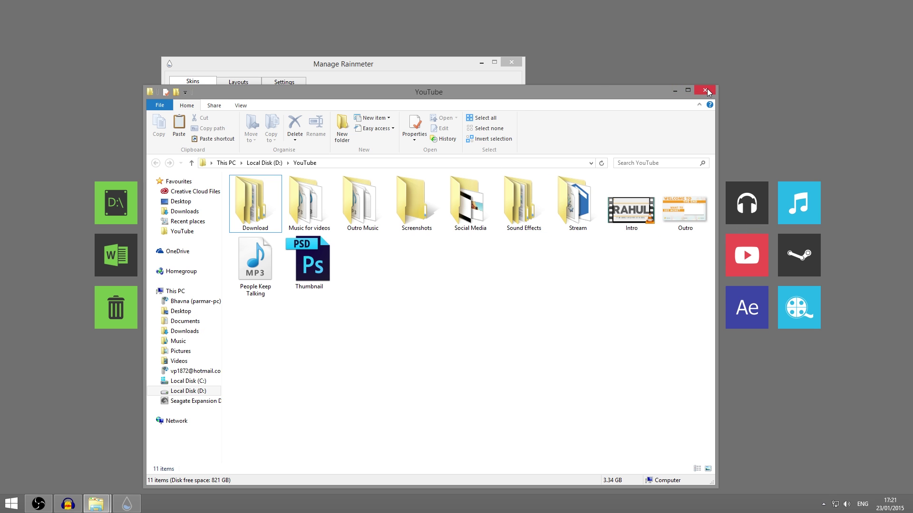
{"action": "left_click", "coordinate": [705, 91]}
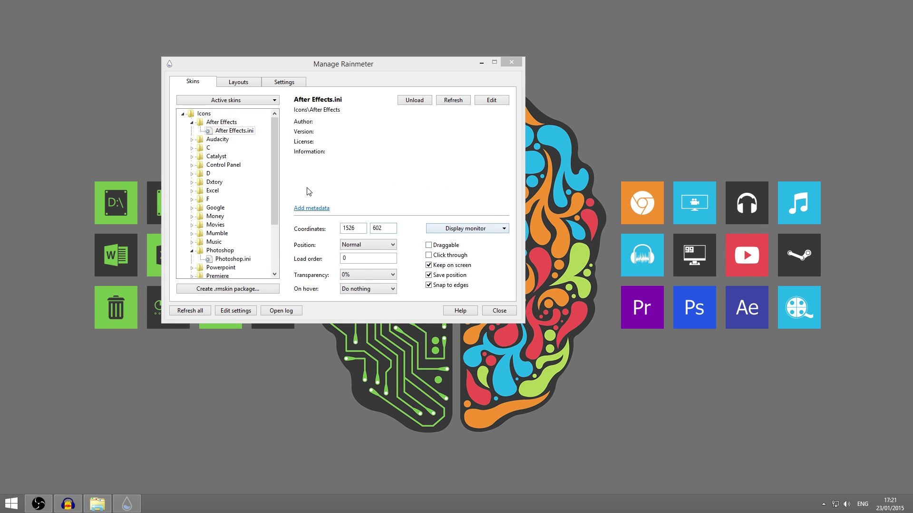
{"action": "left_click", "coordinate": [186, 115]}
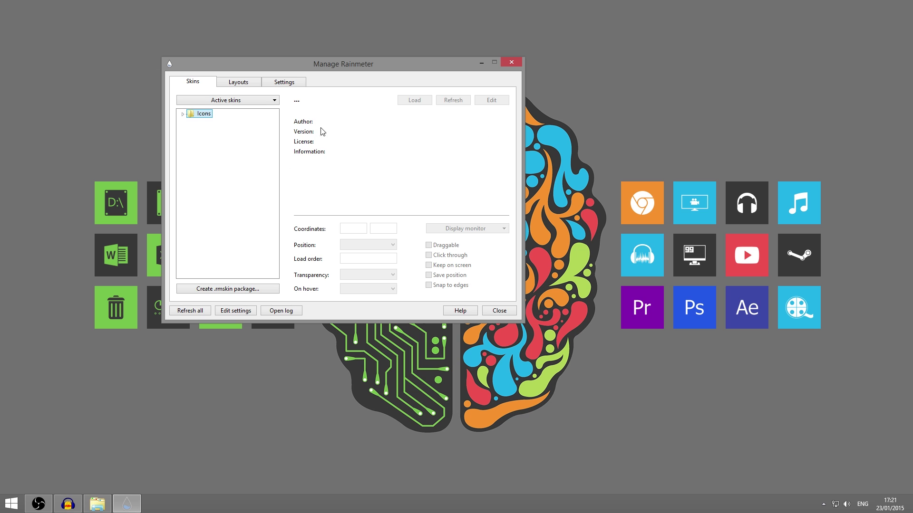
{"action": "left_click", "coordinate": [499, 310]}
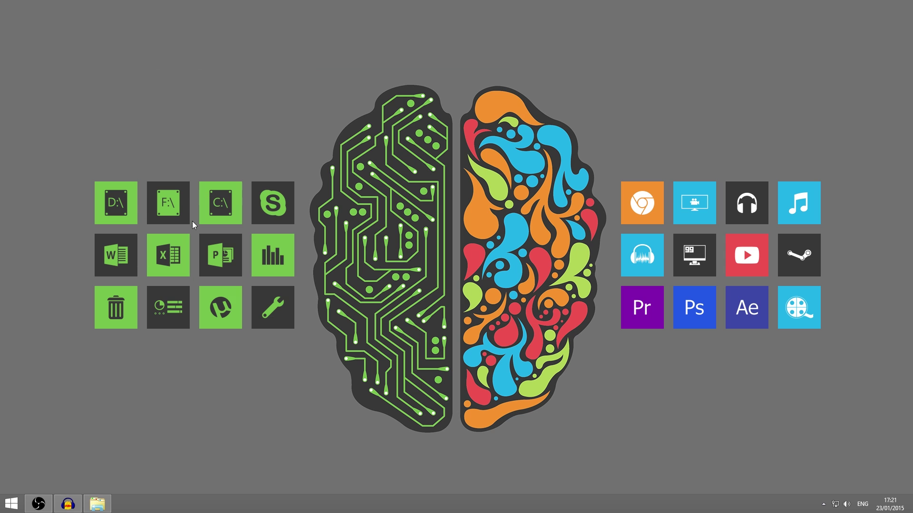
Step: Open and close Local Disk (C:) from its tile, launch Steam, view LIBRARY, and minimise Steam
{"action": "left_click", "coordinate": [218, 213]}
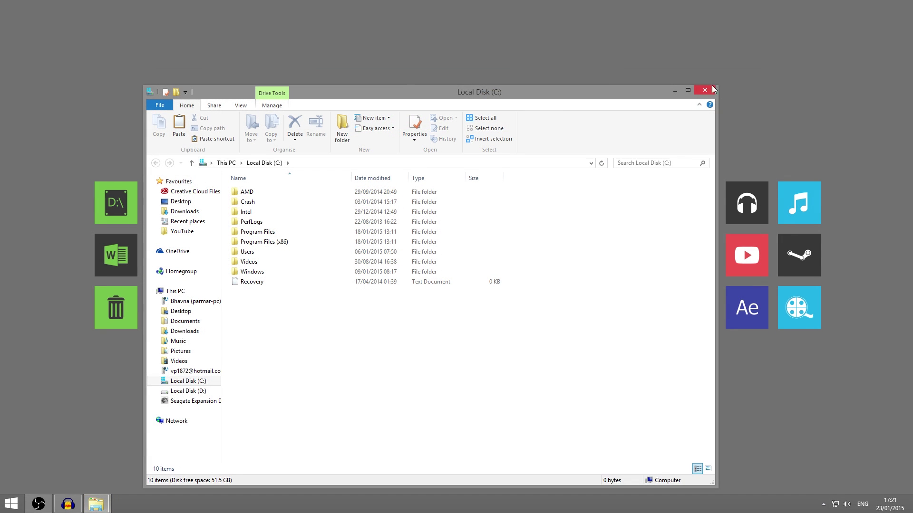
{"action": "left_click", "coordinate": [704, 91]}
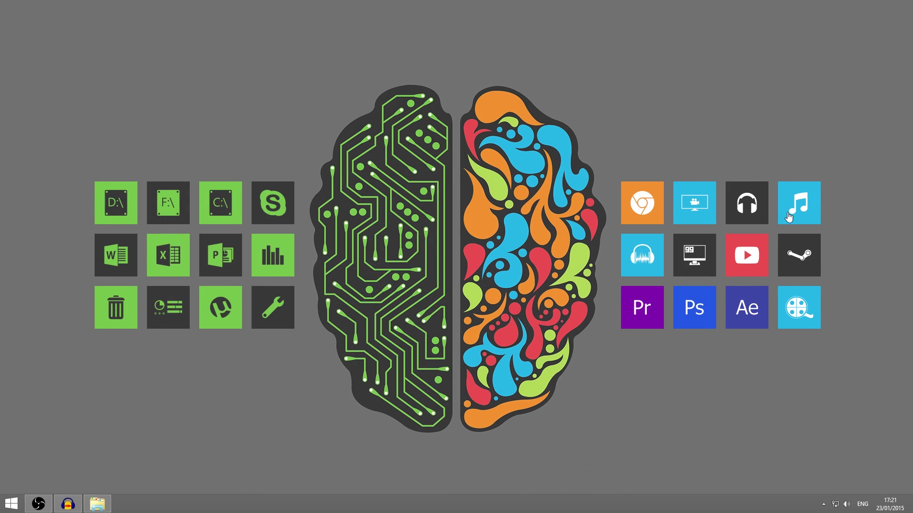
{"action": "left_click", "coordinate": [782, 252]}
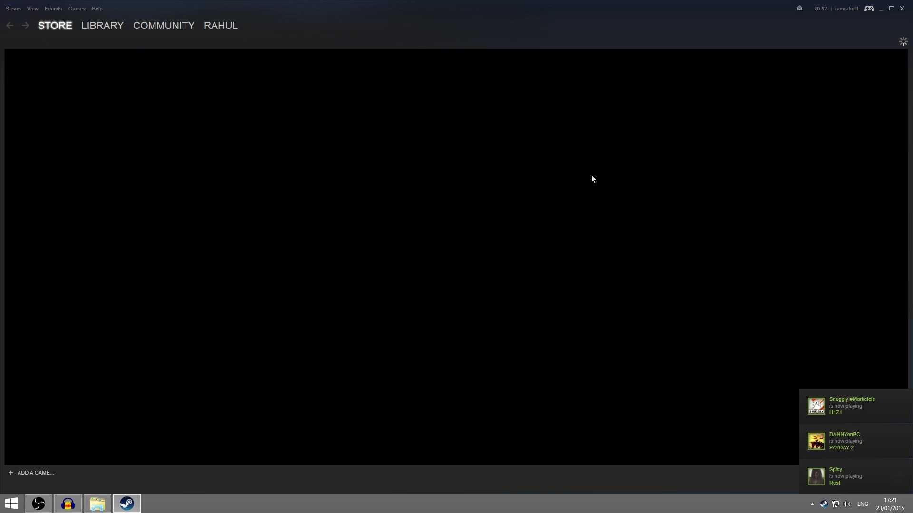
{"action": "mouse_move", "coordinate": [90, 30]}
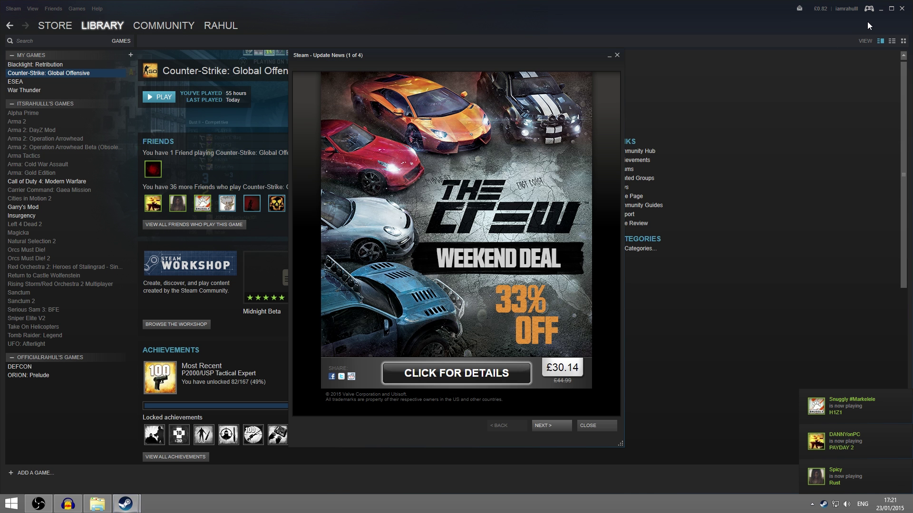
{"action": "left_click", "coordinate": [617, 55]}
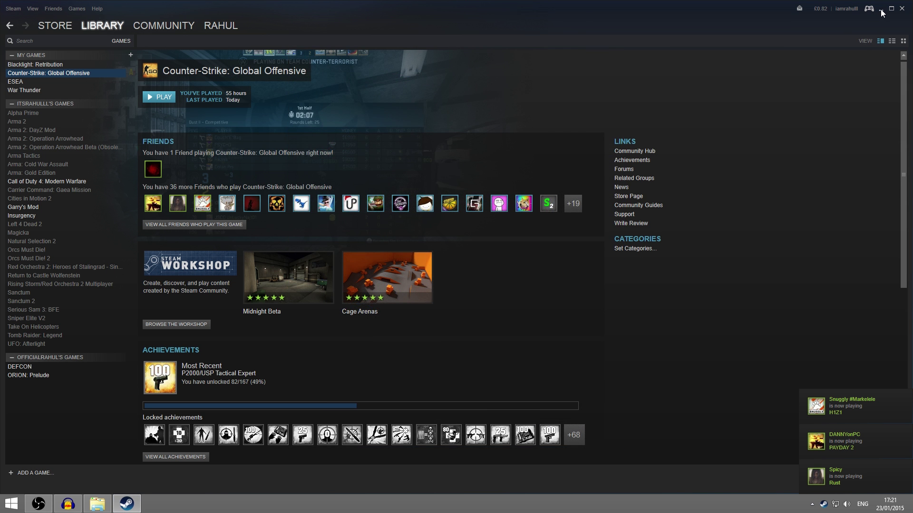
{"action": "left_click", "coordinate": [880, 9]}
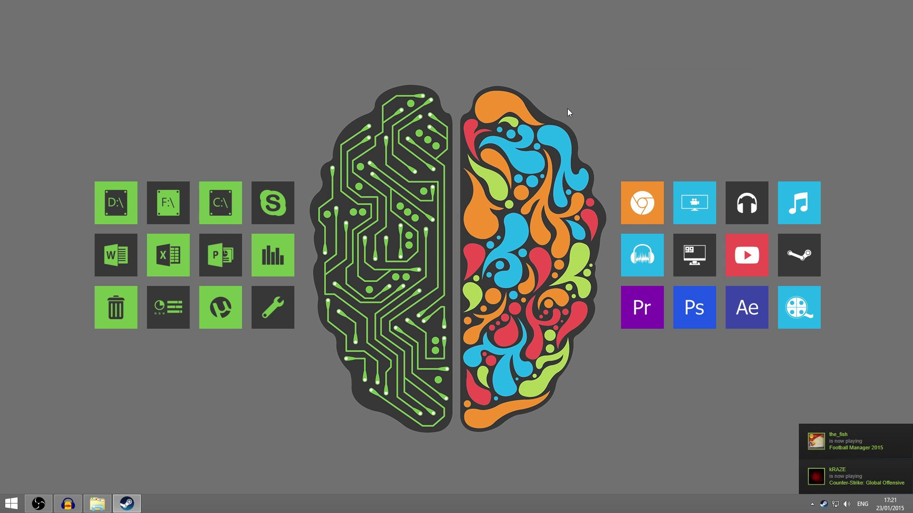